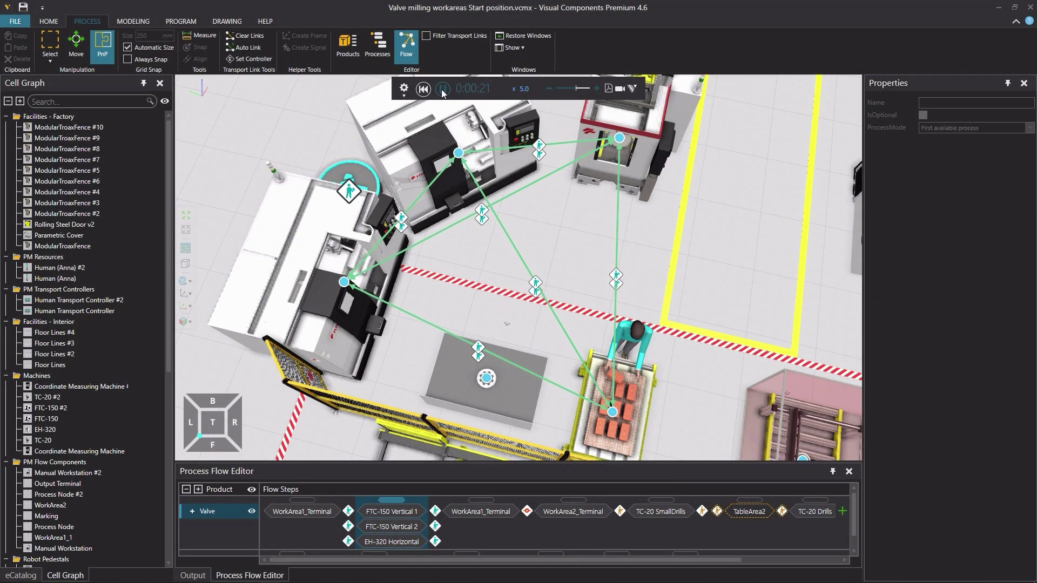
# - Select the Block Geo component in the valve milling layout to view its properties
pyautogui.click(351, 276)
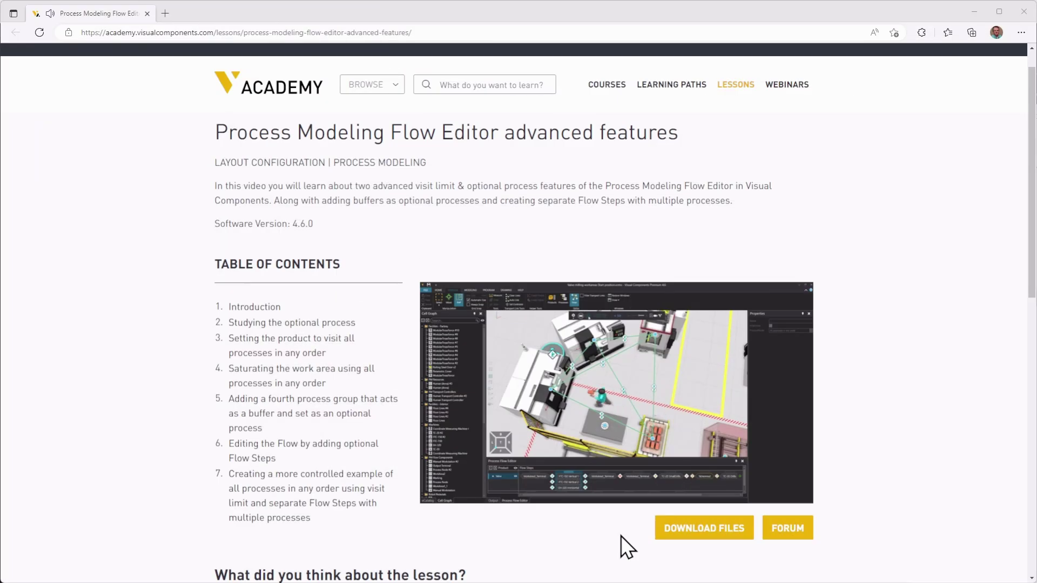
# - Download the lesson's example files from the Academy lesson page
pyautogui.click(690, 534)
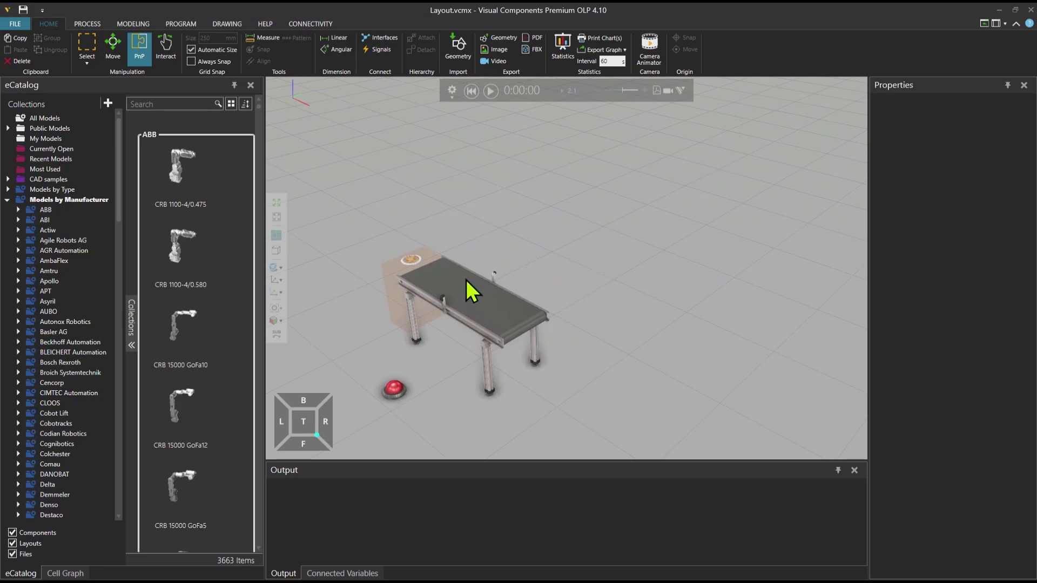
# - Clone the conveyor and position the copy beyond the first one
pyautogui.click(514, 339)
pyautogui.click(533, 295)
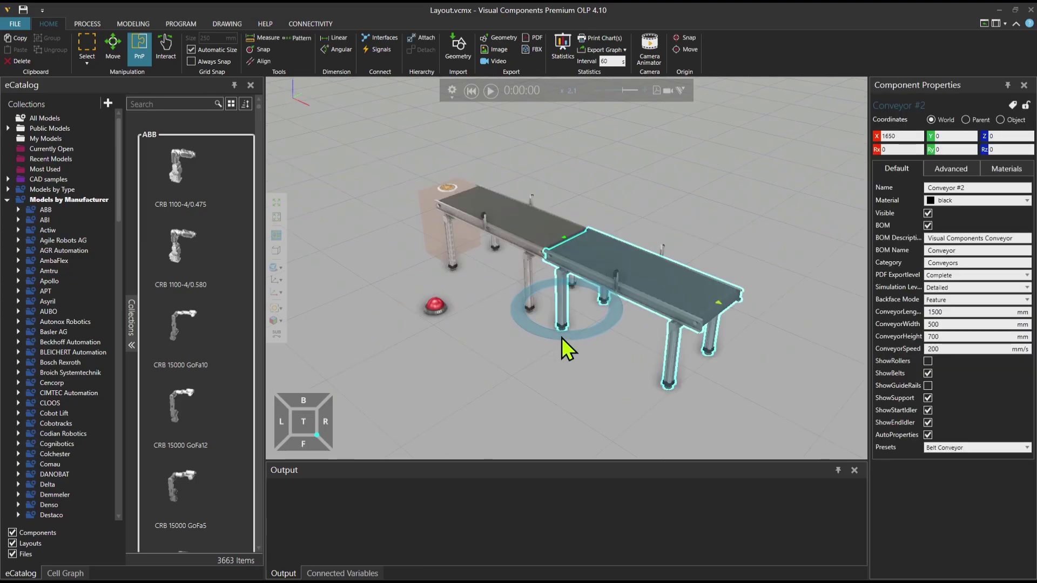
pyautogui.moveTo(679, 274); pyautogui.dragTo(673, 202)
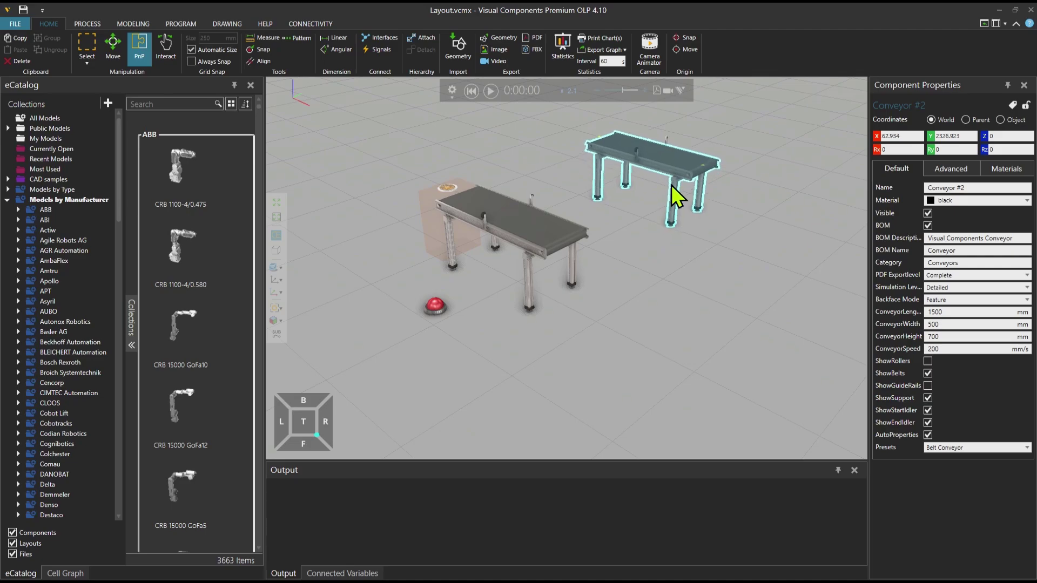
pyautogui.moveTo(620, 296); pyautogui.dragTo(537, 358, button='middle')
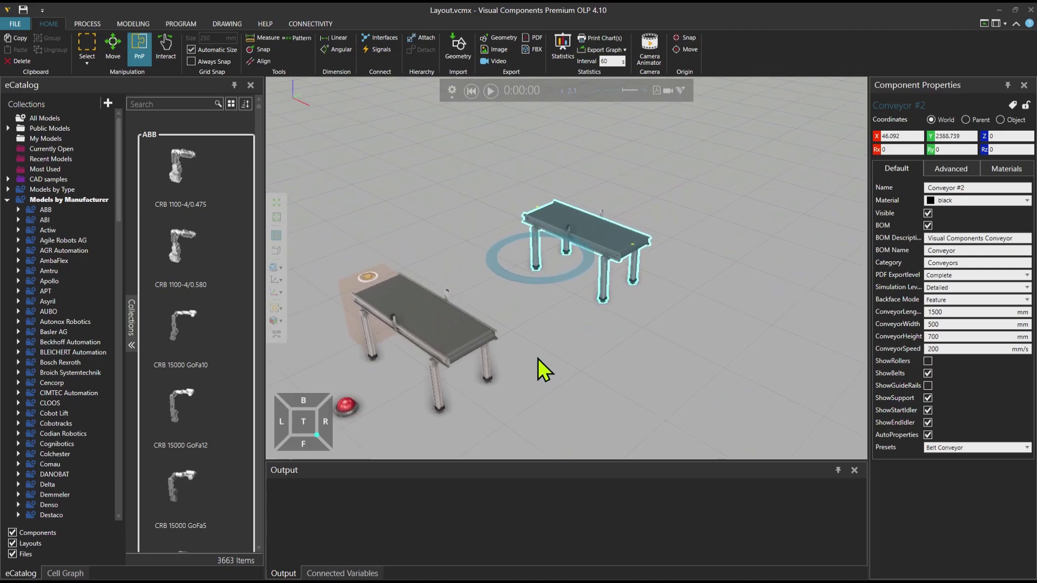
# - Delete the second conveyor's sensor and start the simulation
pyautogui.click(569, 228)
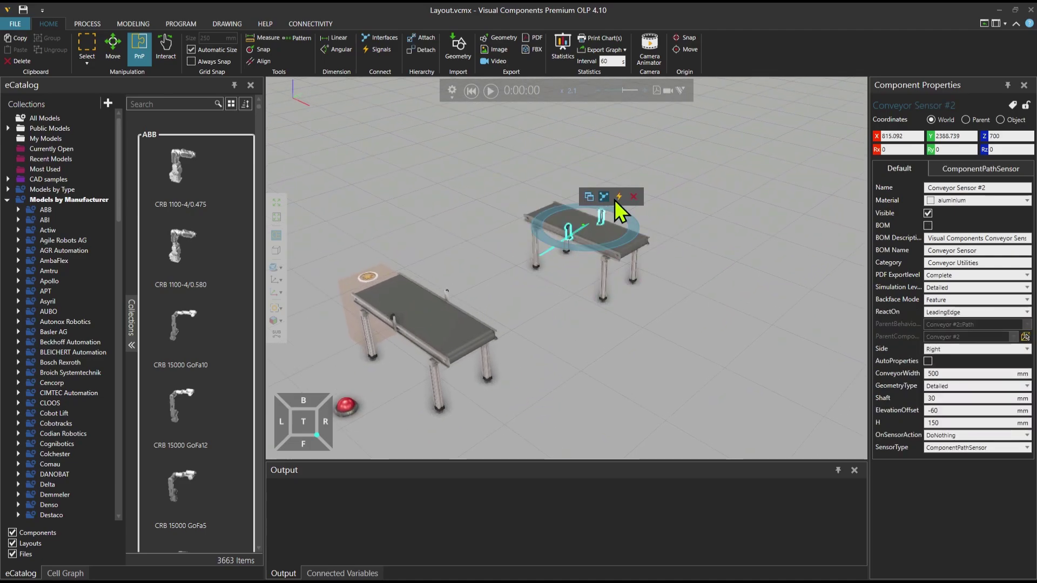
pyautogui.click(634, 196)
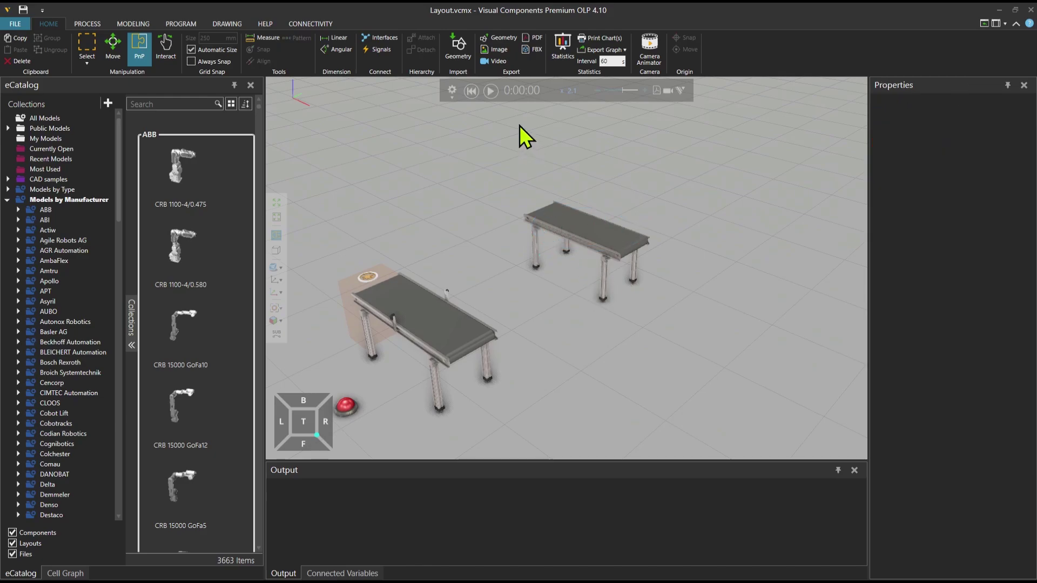
pyautogui.click(495, 92)
pyautogui.moveTo(514, 287); pyautogui.dragTo(555, 270, button='middle')
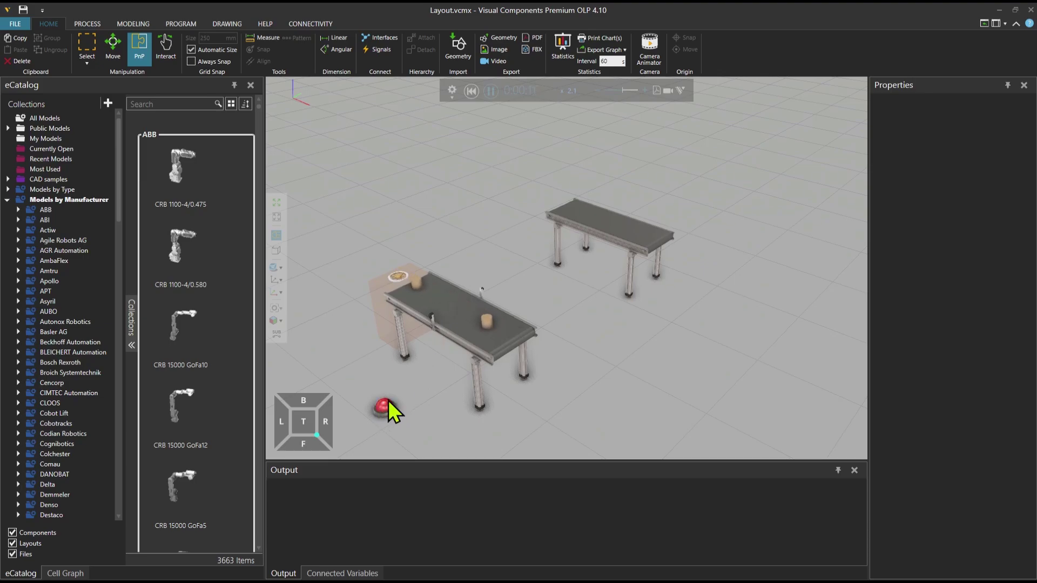
# - Reset the simulation to 0:00:00 so both conveyors are empty
pyautogui.click(472, 92)
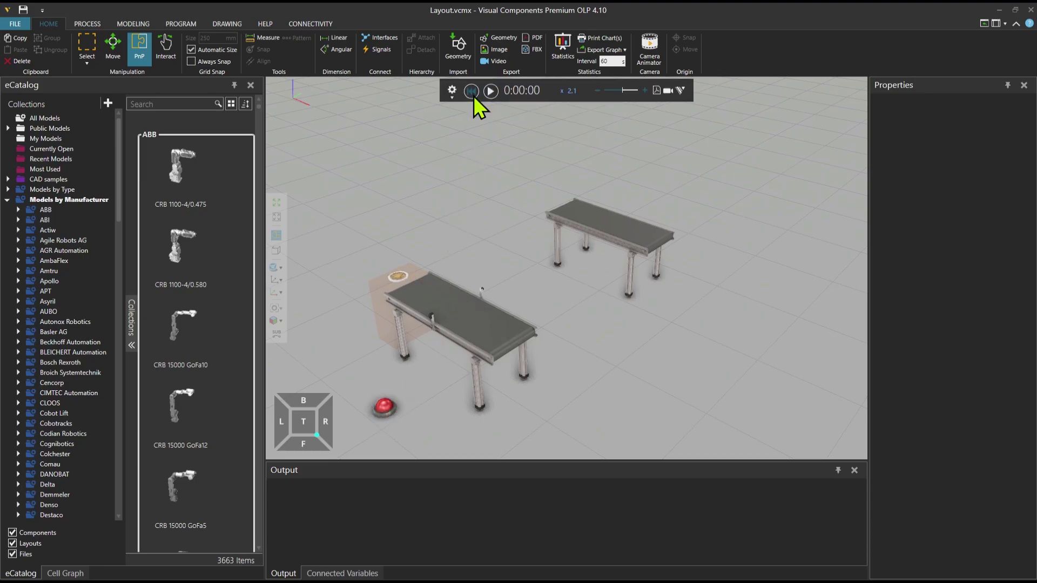
pyautogui.scroll(-3, 60, 398)
pyautogui.scroll(-20, 60, 399)
pyautogui.scroll(-7, 60, 399)
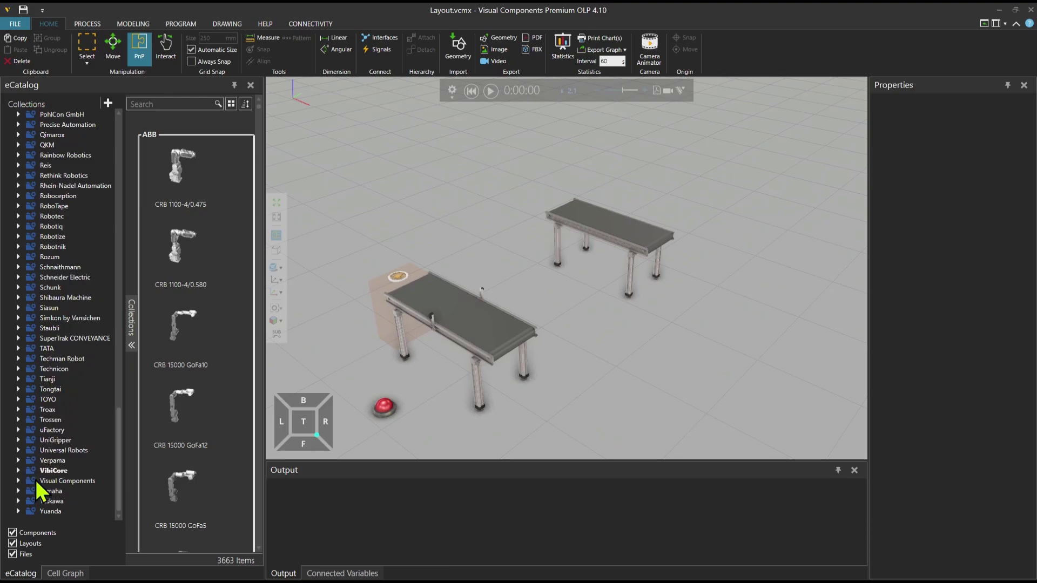
# - Add a Generic Articulated Robot from the Robots catalog beside the conveyors
pyautogui.click(18, 480)
pyautogui.scroll(-8, 62, 442)
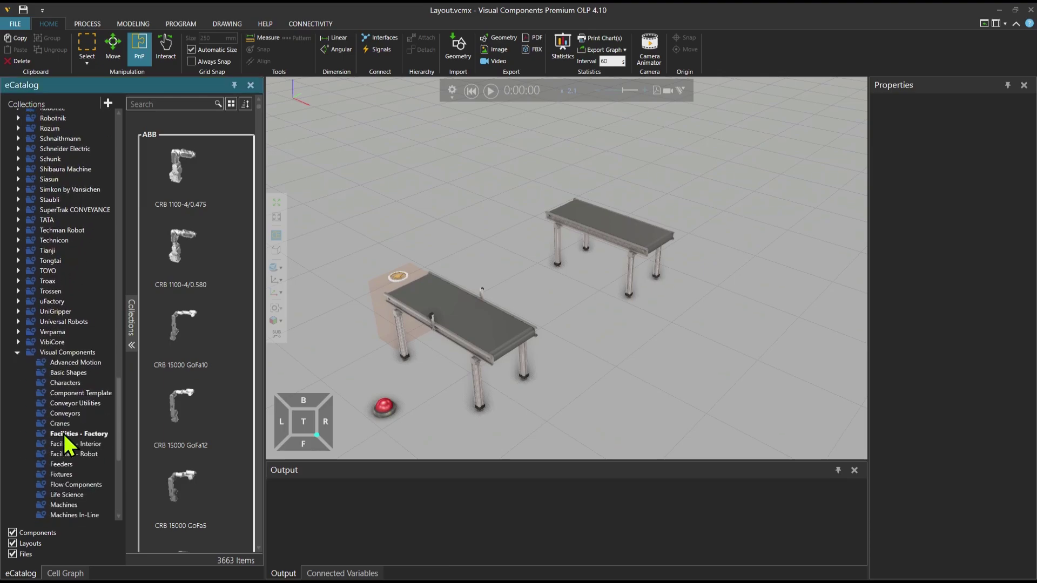
pyautogui.scroll(-4, 64, 432)
pyautogui.click(61, 430)
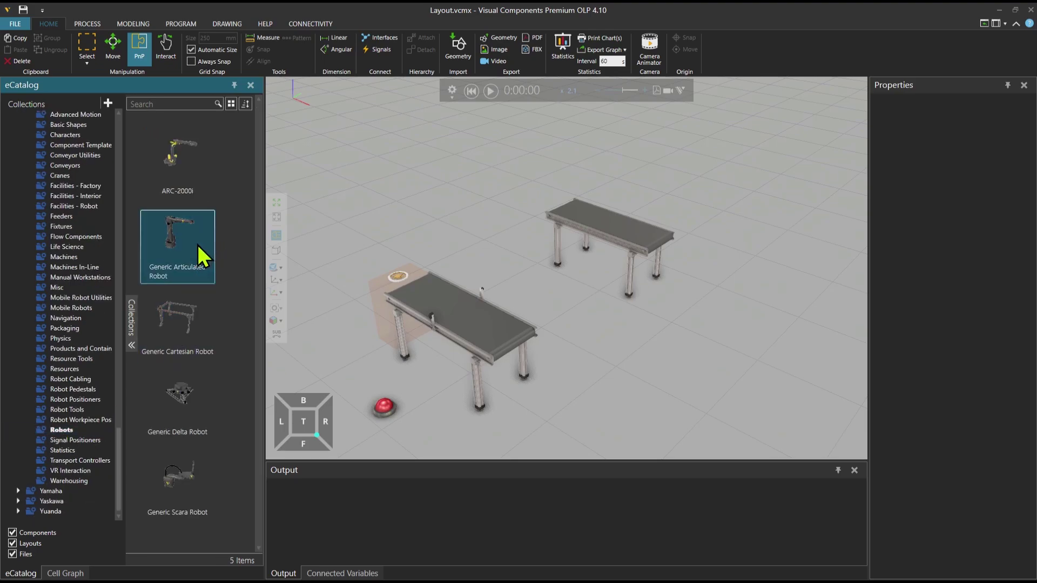
pyautogui.moveTo(439, 268); pyautogui.dragTo(489, 265)
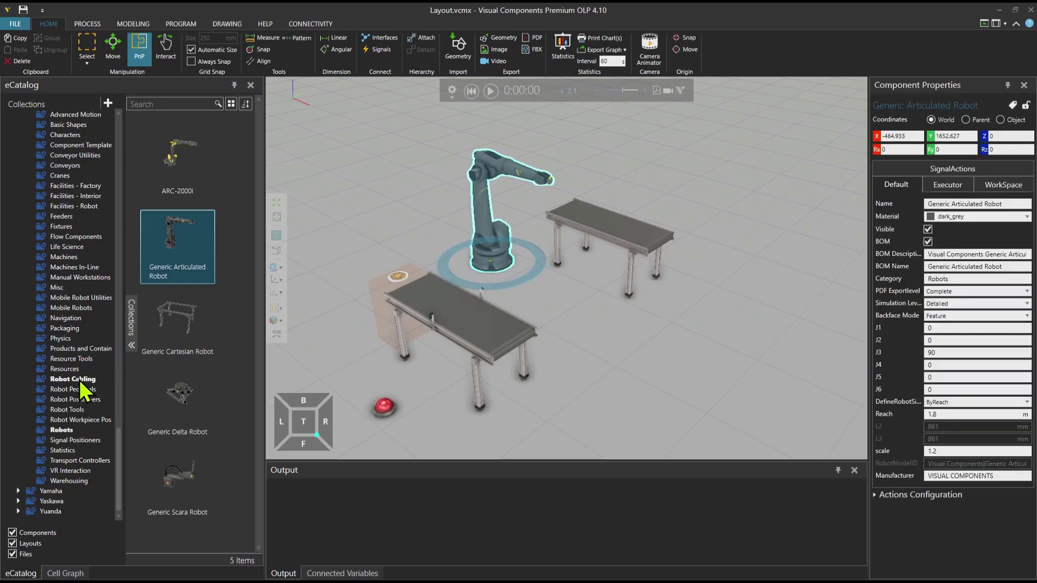
# - Mount a Parametric Suction Cup Gripper on the robot's flange and bring in a Simple Robot Pedestal
pyautogui.click(76, 410)
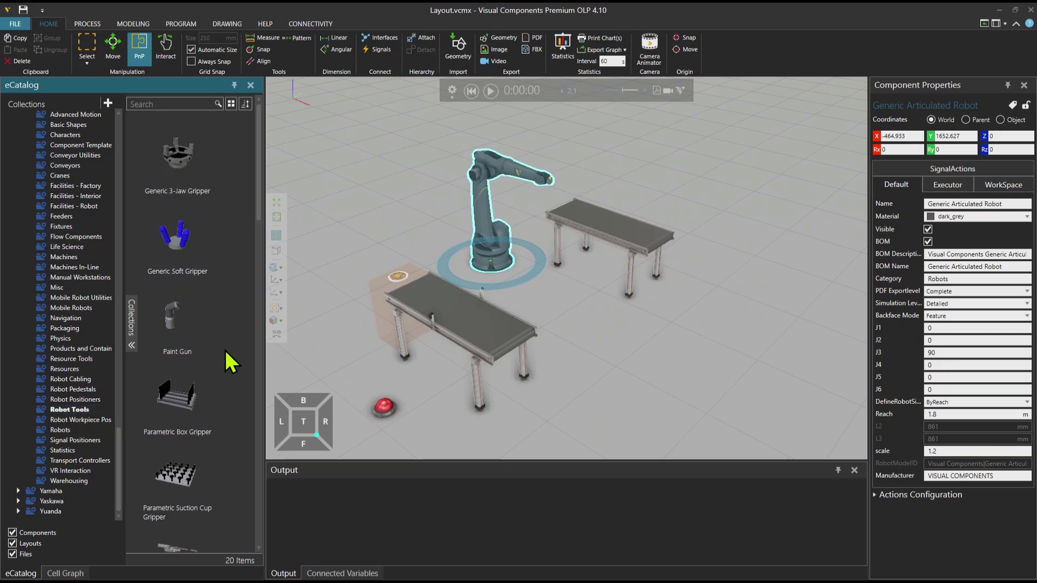
pyautogui.click(209, 474)
pyautogui.moveTo(225, 486); pyautogui.dragTo(556, 187)
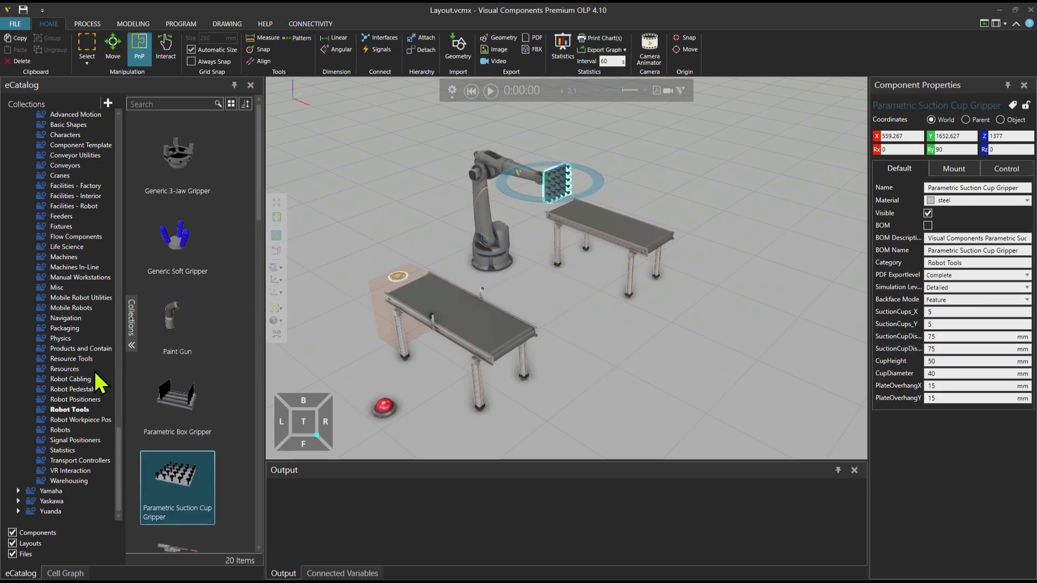
pyautogui.click(62, 390)
pyautogui.moveTo(199, 186); pyautogui.dragTo(413, 256)
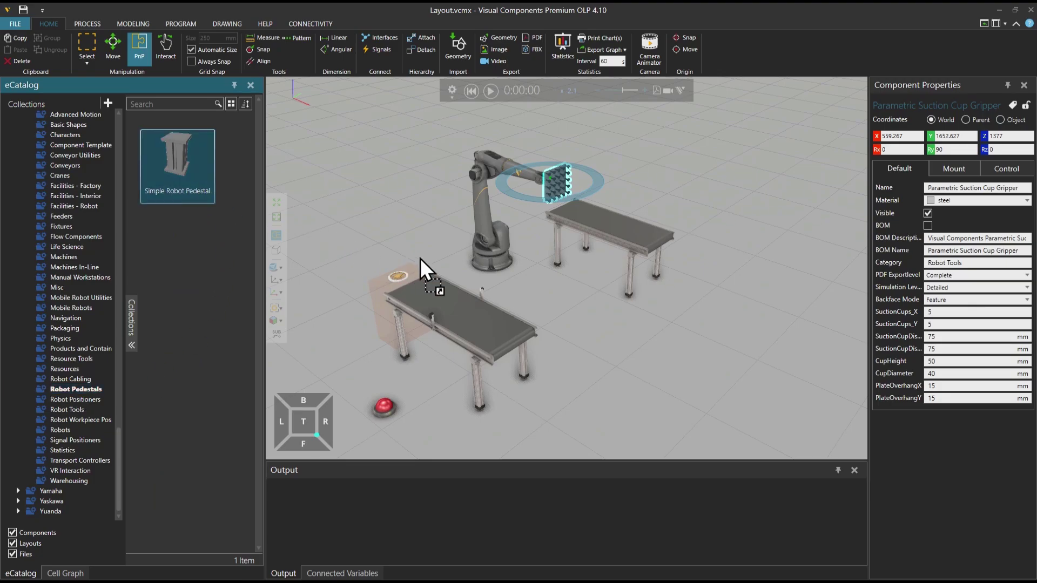
# - Set the robot on the Simple Robot Pedestal and widen the pedestal to 600 mm
pyautogui.moveTo(520, 295); pyautogui.dragTo(520, 295)
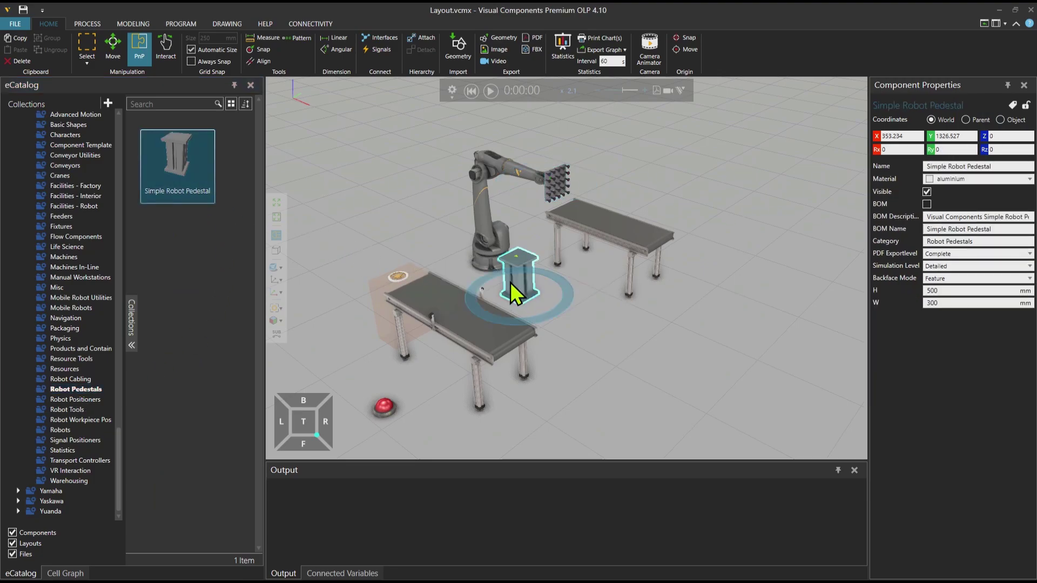
pyautogui.moveTo(484, 257); pyautogui.dragTo(515, 259)
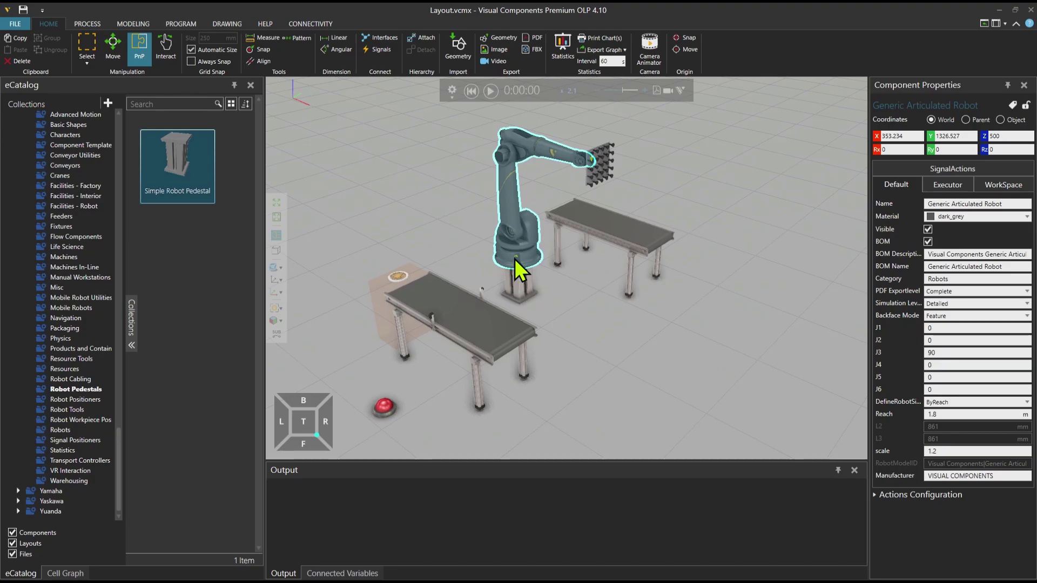
pyautogui.click(520, 298)
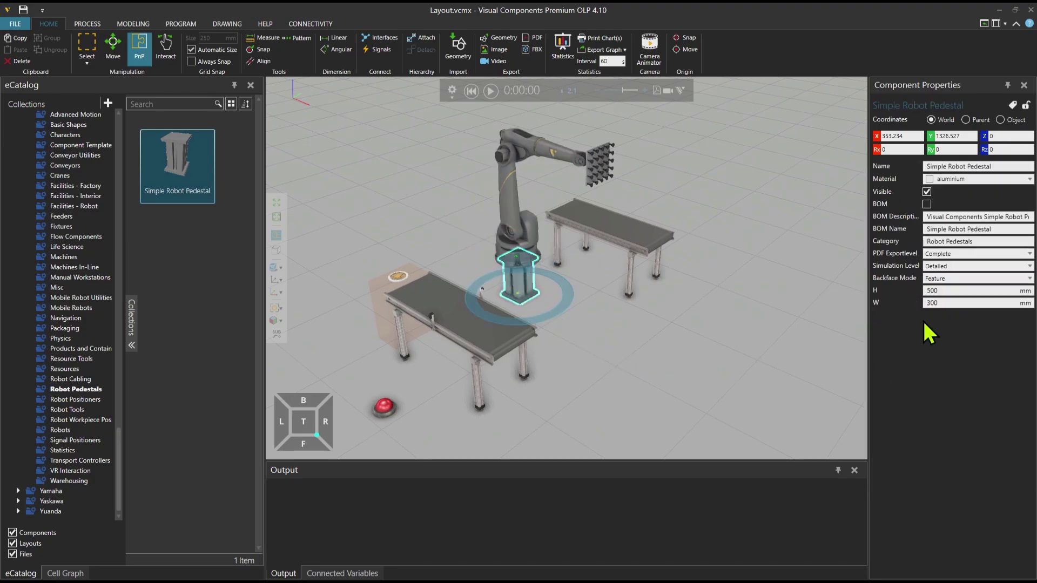
pyautogui.click(944, 301)
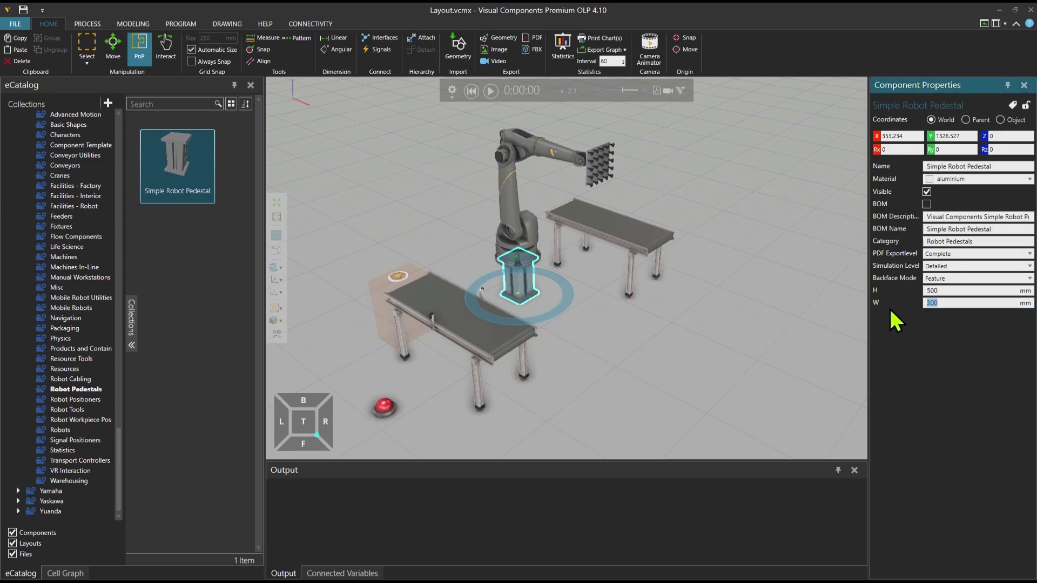
pyautogui.write('600')
pyautogui.press('Return')
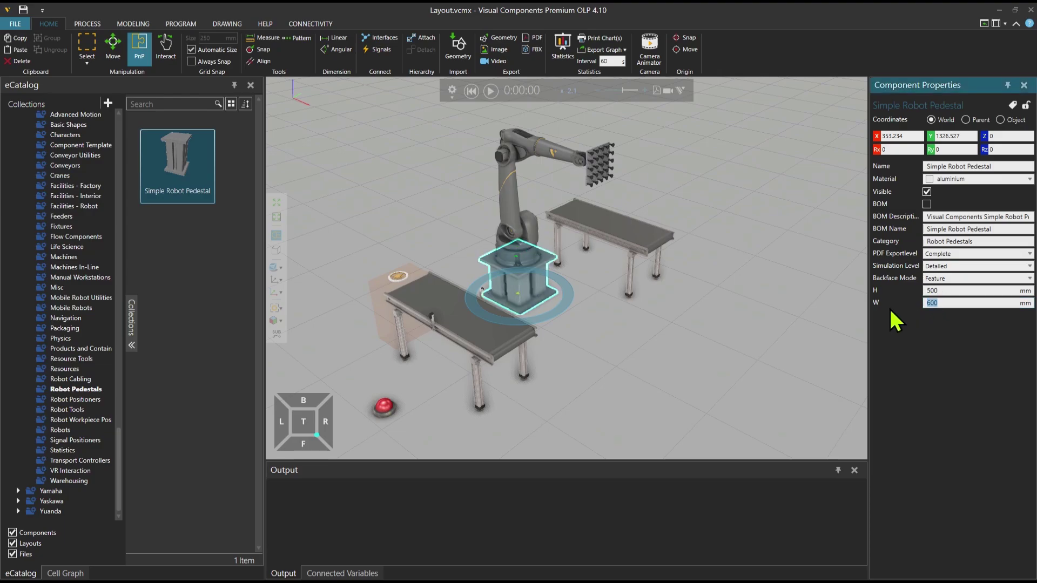
pyautogui.click(578, 334)
pyautogui.moveTo(578, 346); pyautogui.dragTo(527, 391, button='right')
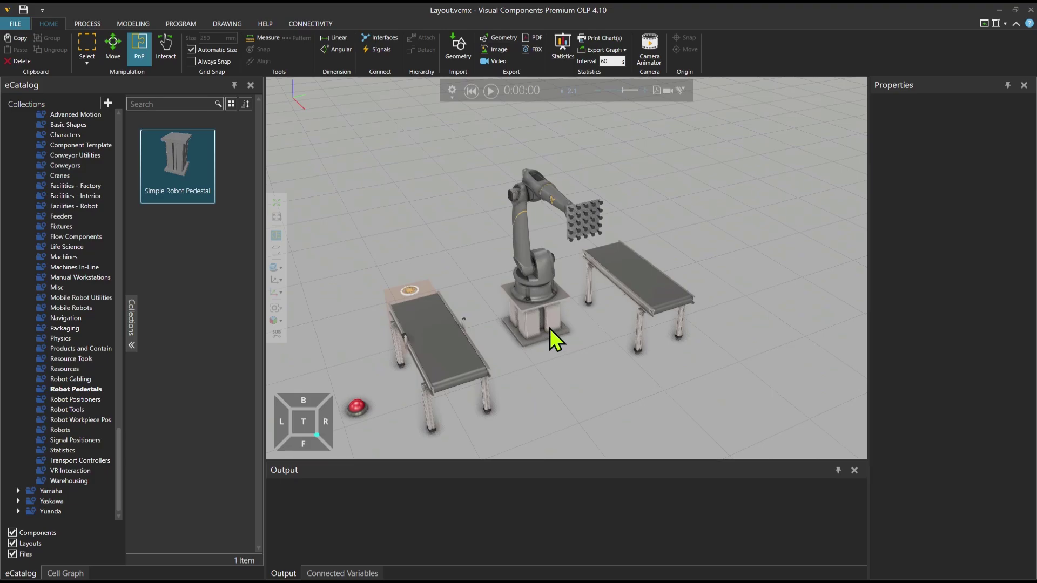
pyautogui.moveTo(550, 329); pyautogui.dragTo(543, 335)
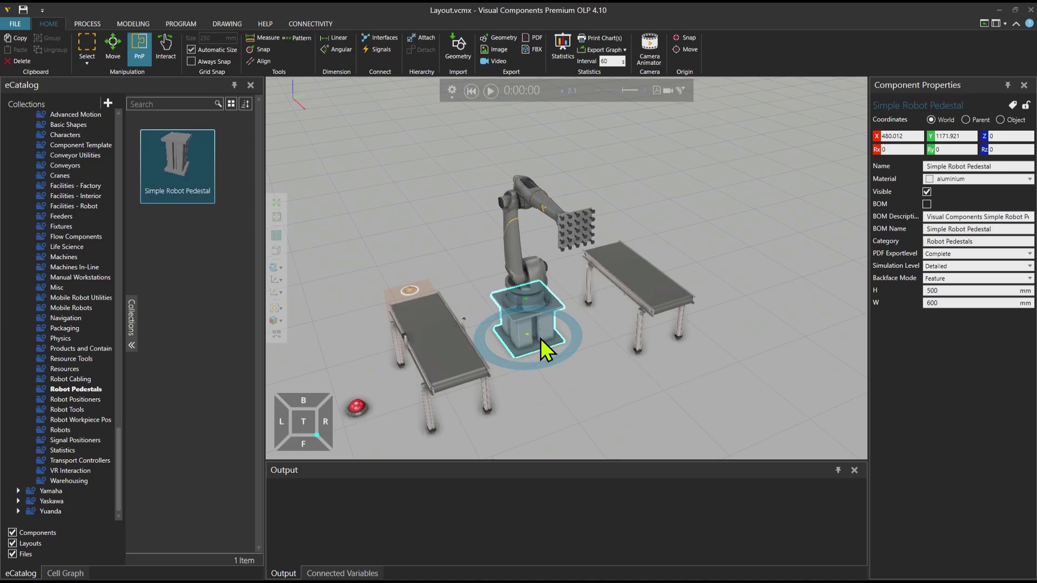
pyautogui.click(305, 426)
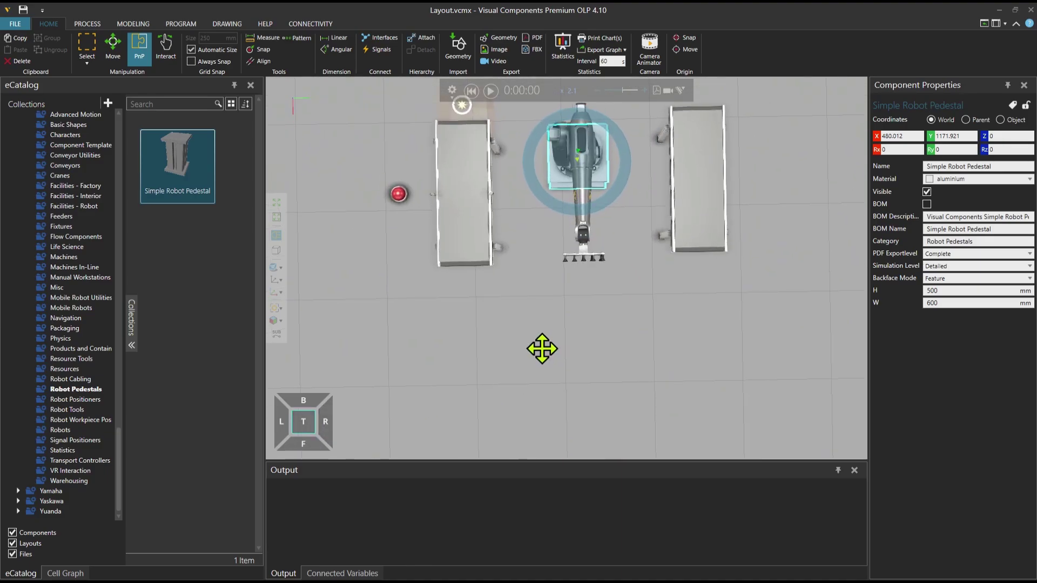
pyautogui.moveTo(547, 342); pyautogui.dragTo(562, 324, button='right')
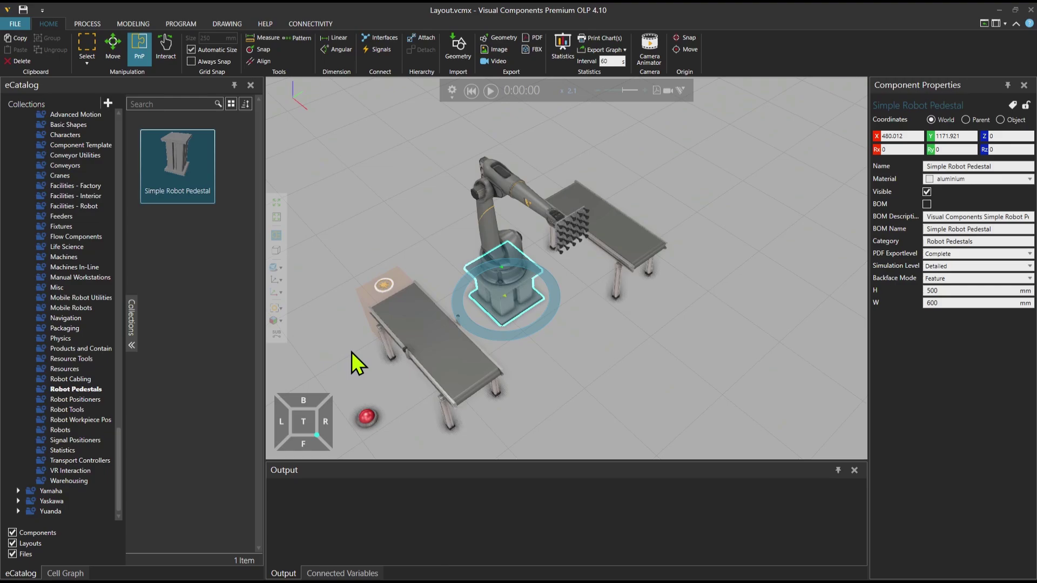
# - Place a Visual Components Box from Products and Containers beside the feeder
pyautogui.click(90, 349)
pyautogui.scroll(-10, 228, 346)
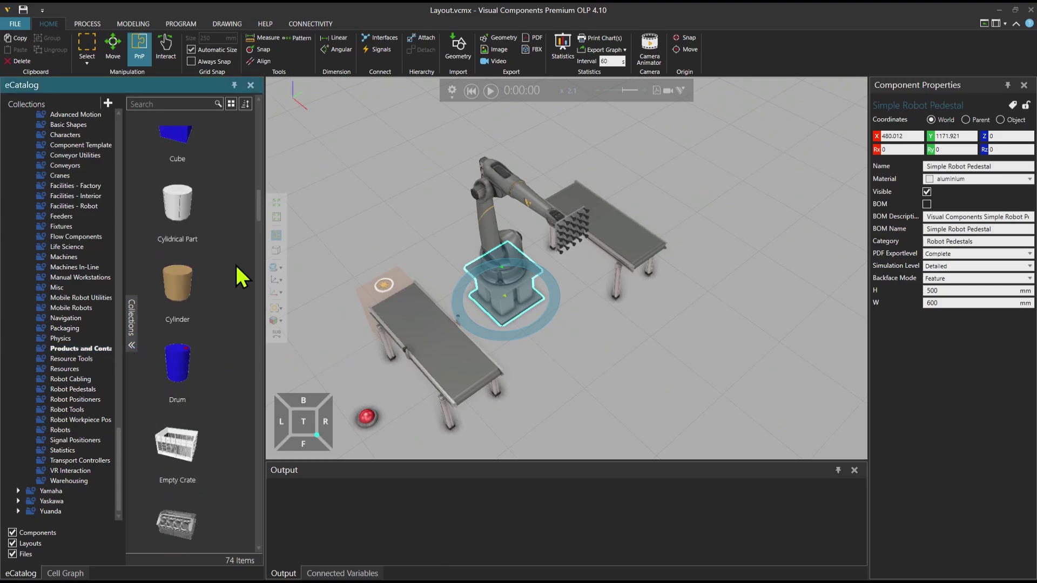
pyautogui.moveTo(258, 212); pyautogui.dragTo(257, 540)
pyautogui.moveTo(171, 501); pyautogui.dragTo(331, 355)
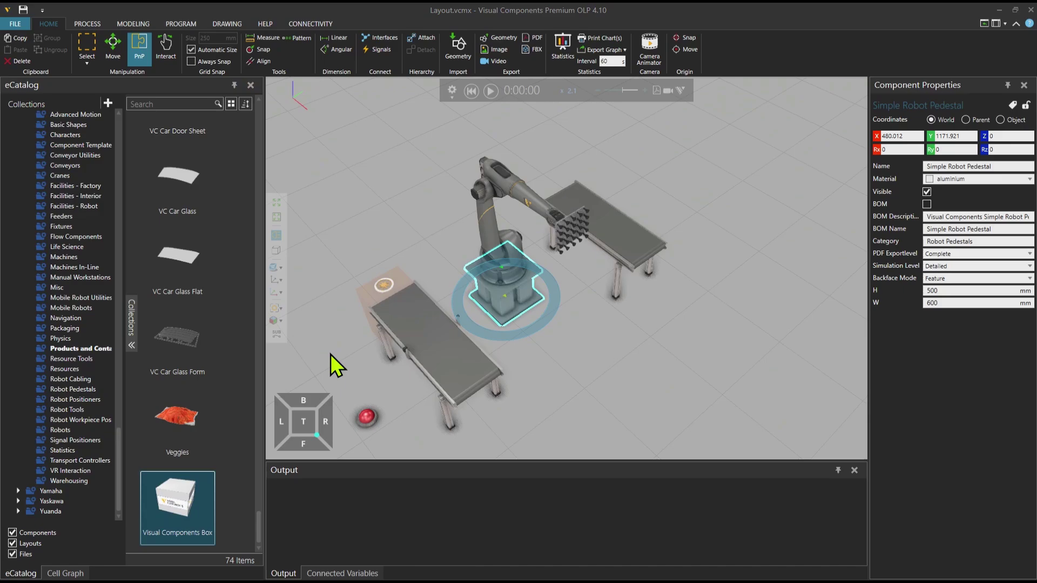
# - Open the feeder's ProductCreator Define Products editor
pyautogui.click(377, 293)
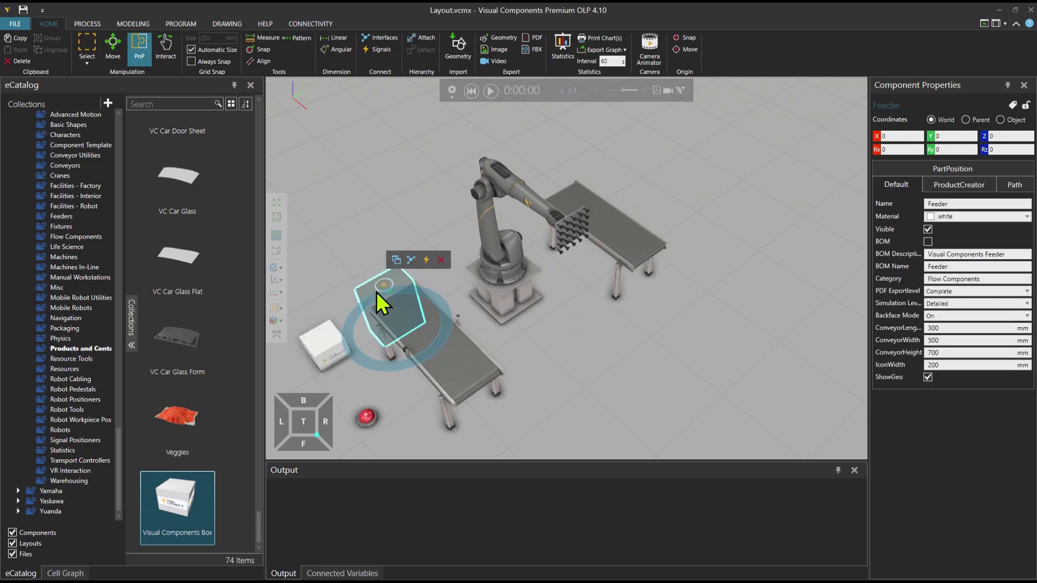
pyautogui.click(969, 183)
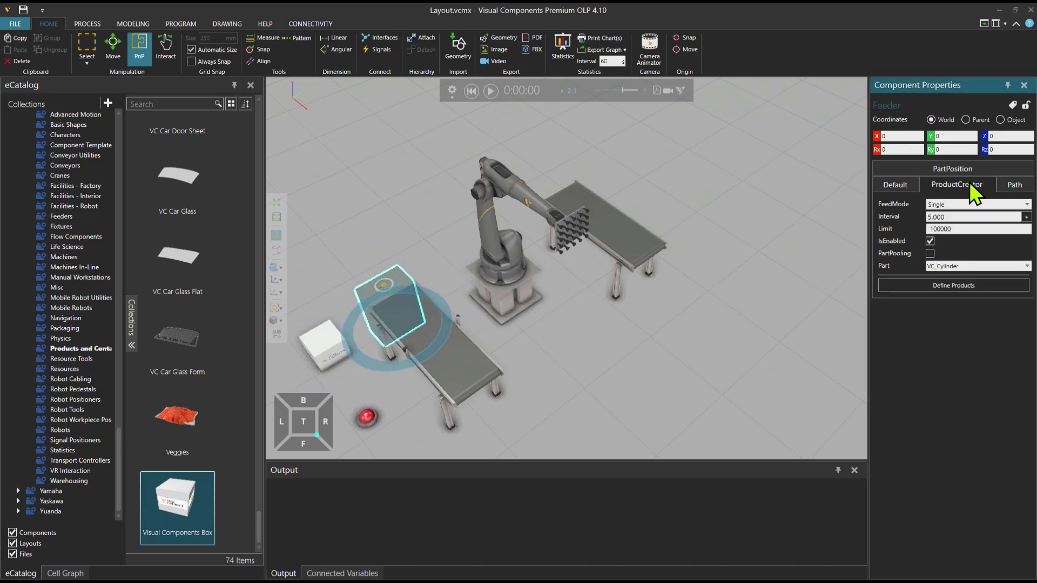
pyautogui.click(946, 289)
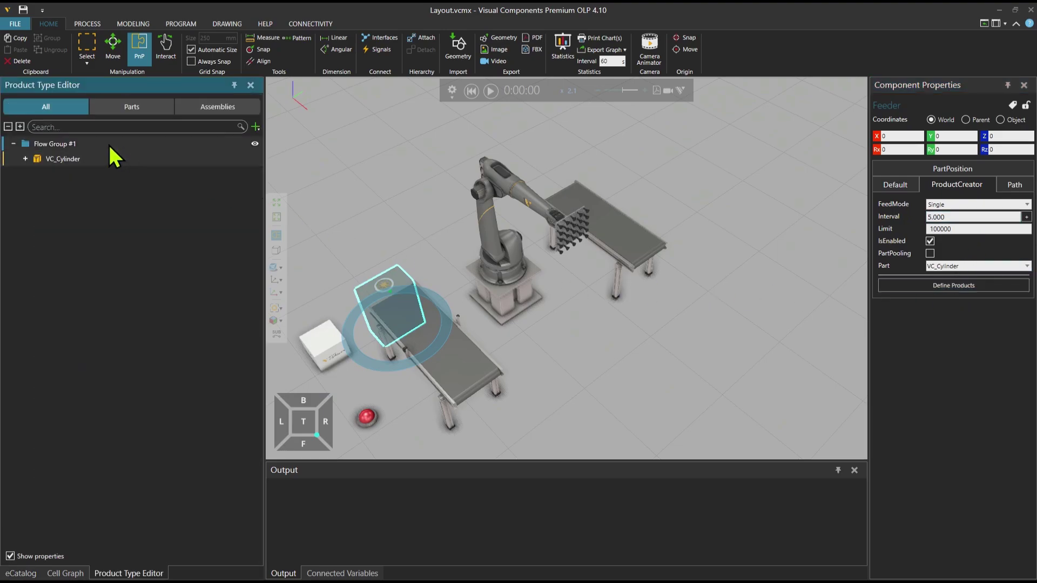
# - Add a new Product Type #1 under Flow Group #1
pyautogui.click(88, 162)
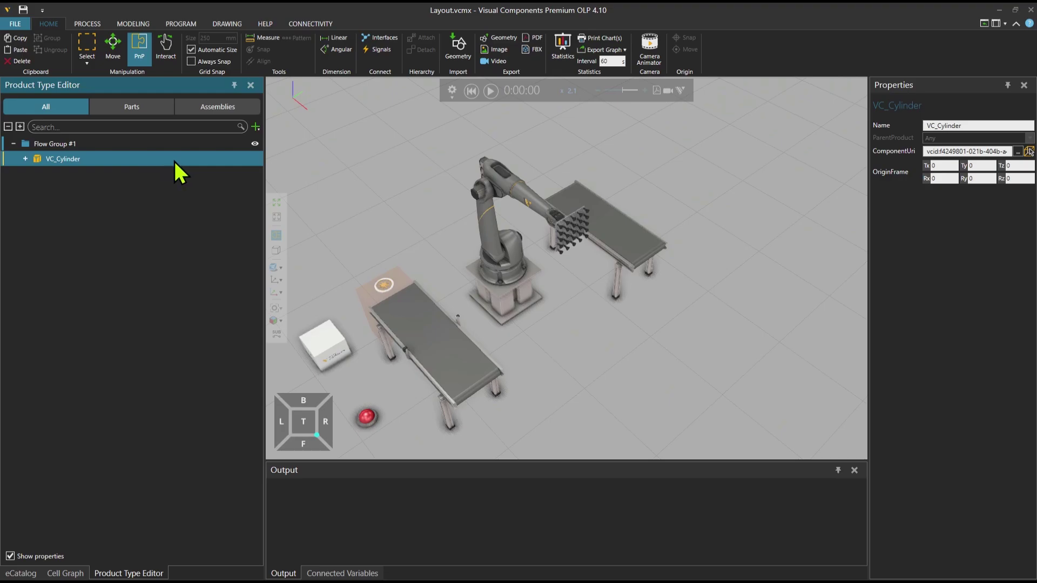
pyautogui.click(255, 126)
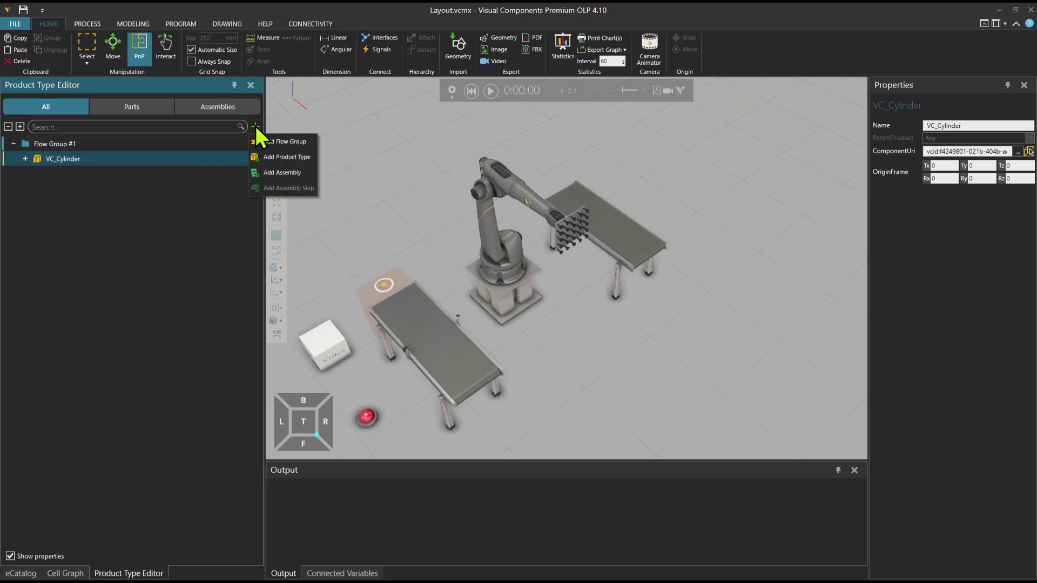
pyautogui.click(274, 158)
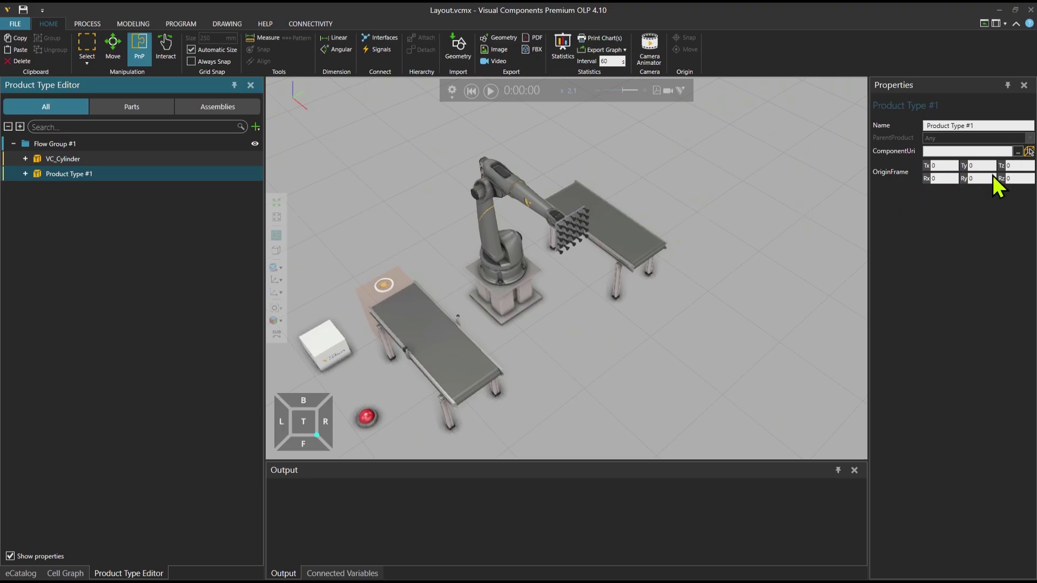
# - Set Product Type #1's ComponentUri to the Visual Components Box, then test-run and reset
pyautogui.click(1029, 161)
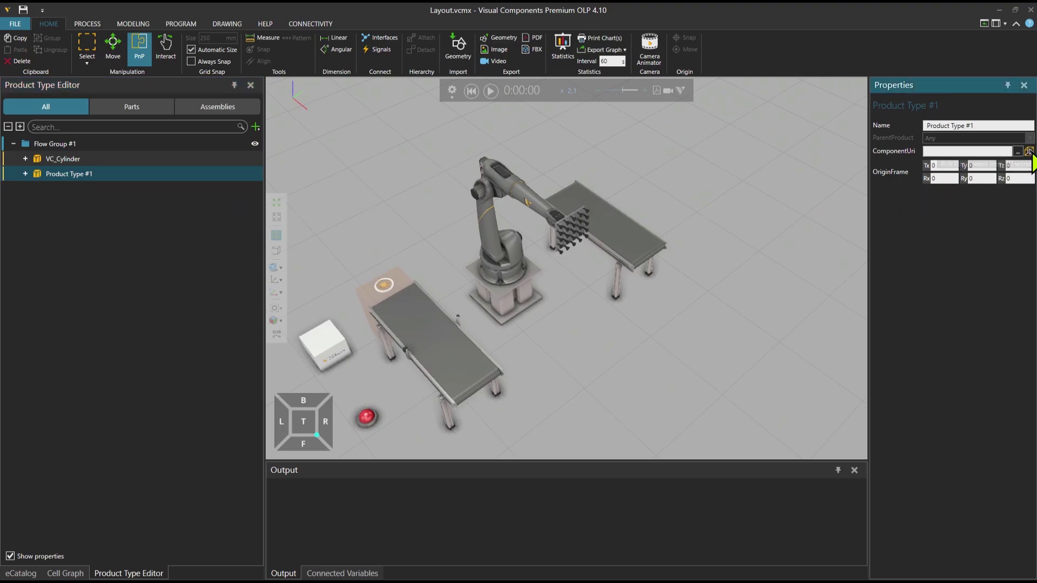
pyautogui.click(323, 342)
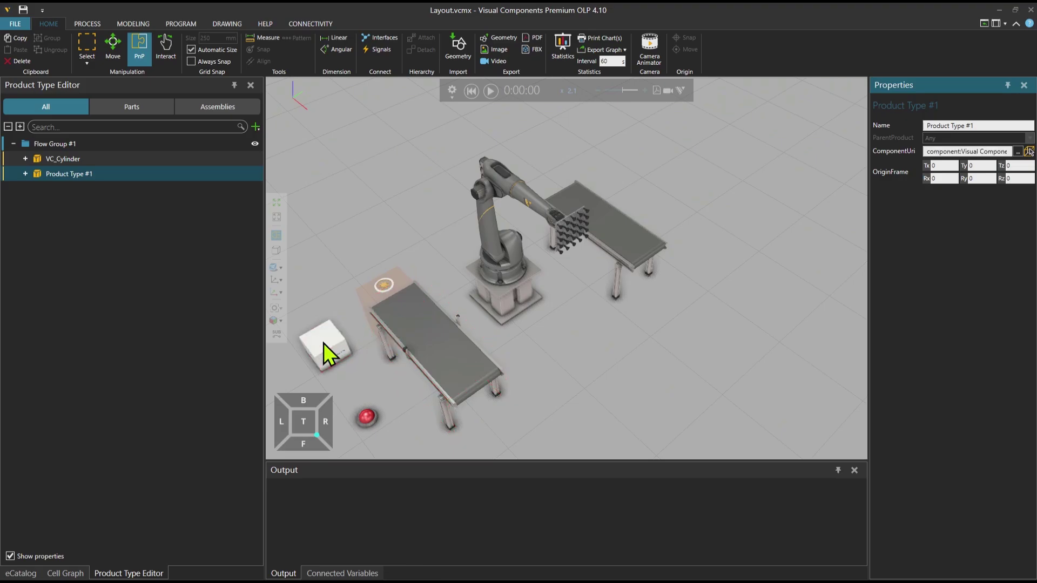
pyautogui.moveTo(929, 151); pyautogui.dragTo(1007, 151)
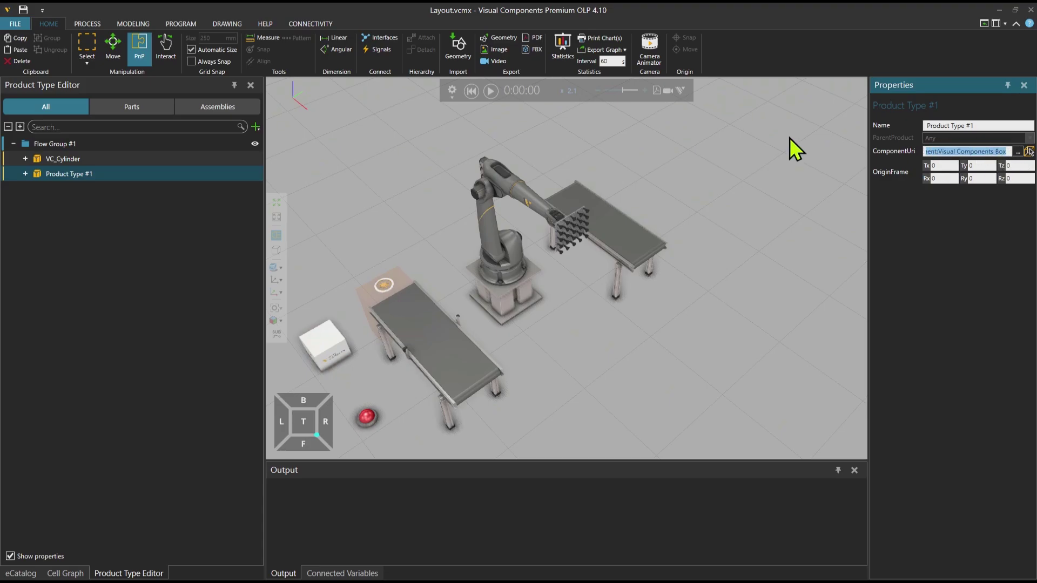
pyautogui.click(491, 92)
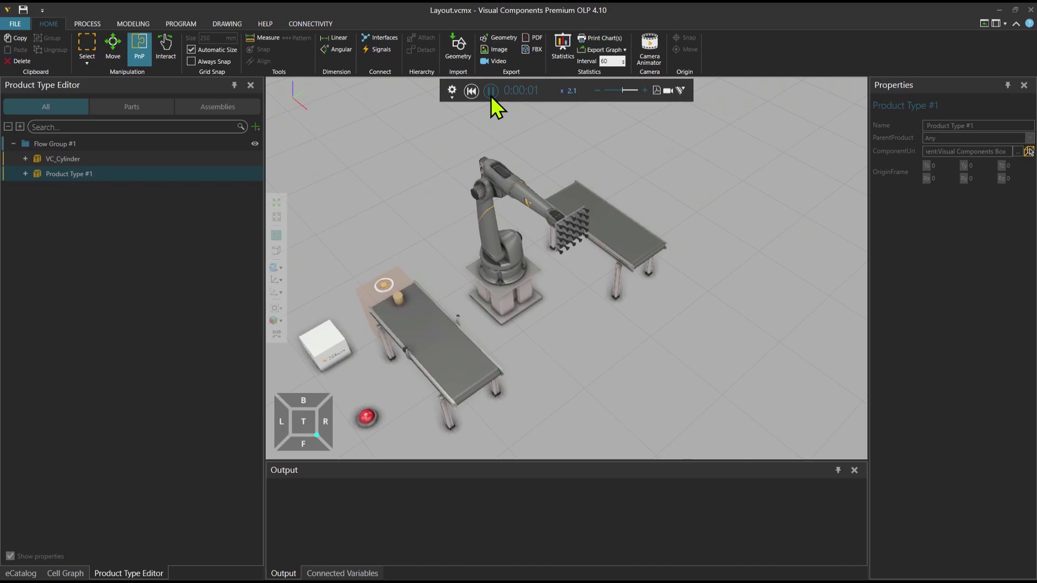
pyautogui.click(475, 95)
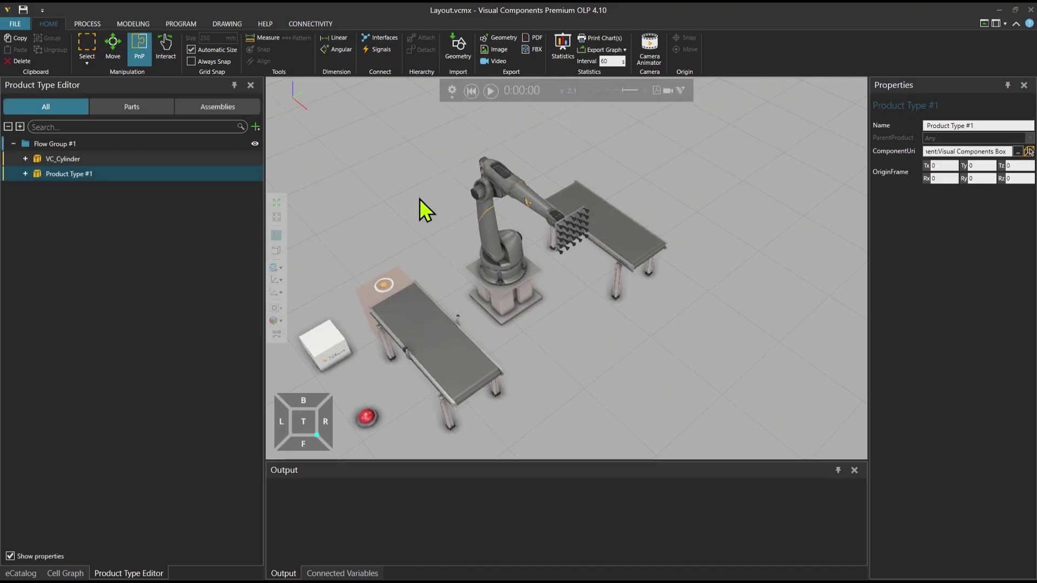
# - Set the feeder's Part to Product Type #1
pyautogui.click(393, 283)
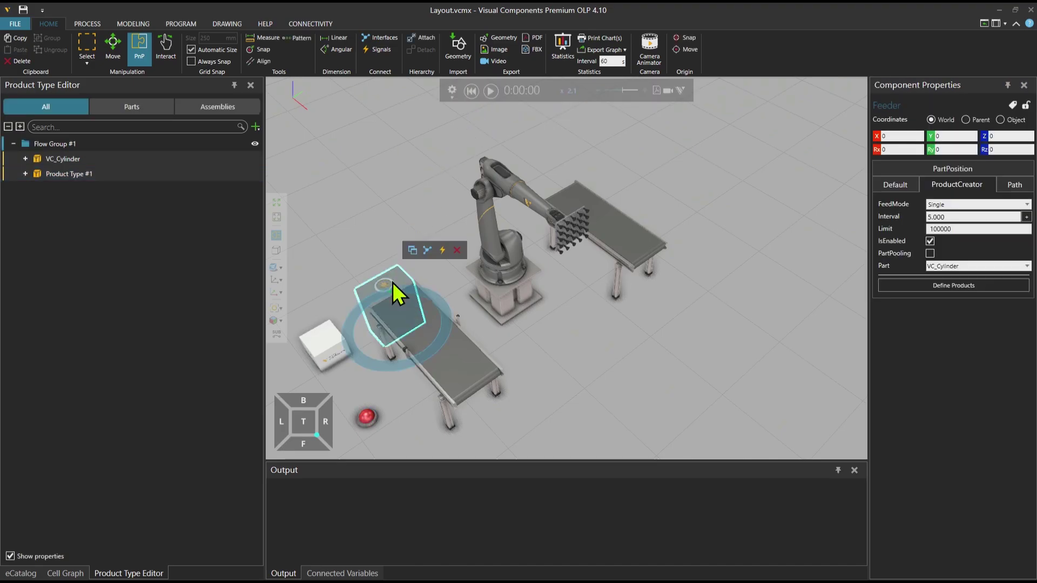
pyautogui.click(968, 270)
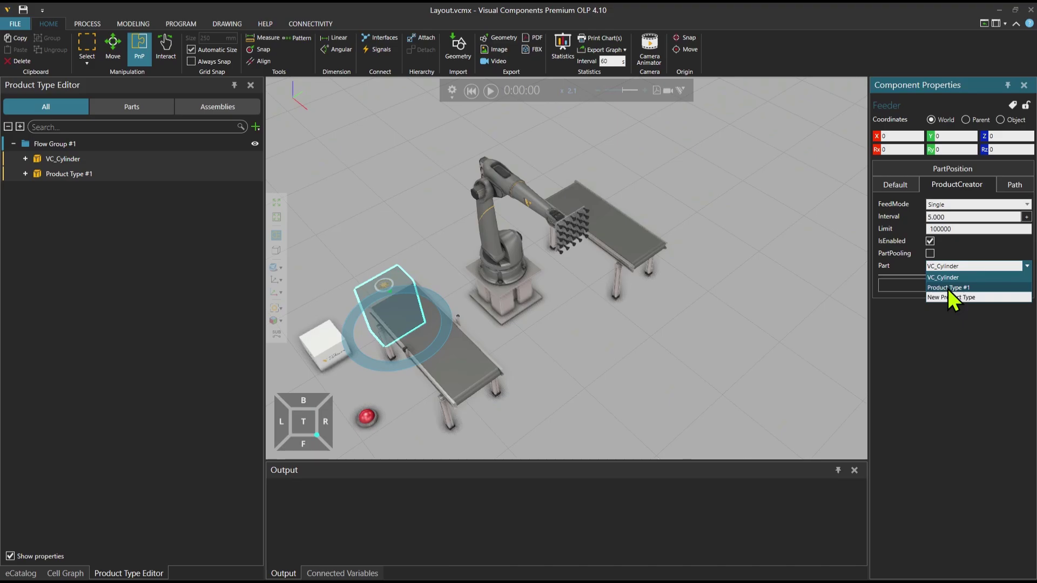
pyautogui.click(951, 288)
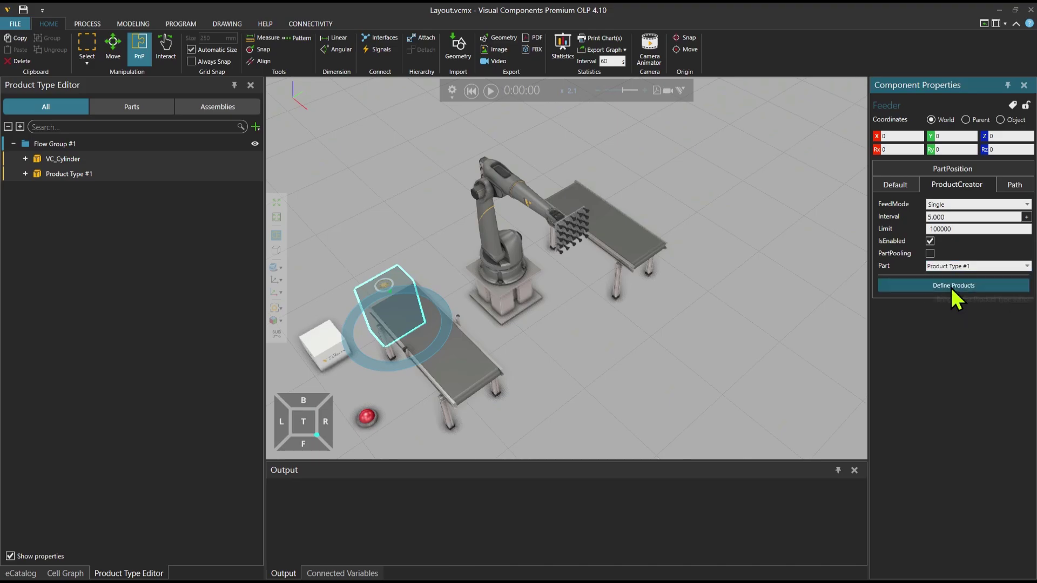
# - Run the simulation to watch boxes feed onto the conveyor, then reset it
pyautogui.click(490, 91)
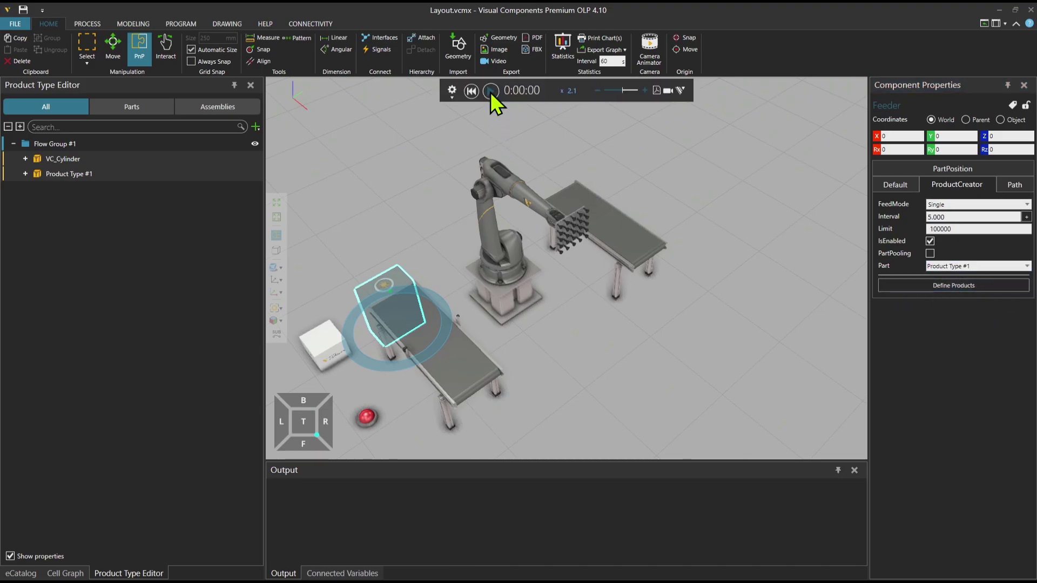
pyautogui.moveTo(455, 280); pyautogui.dragTo(497, 282, button='right')
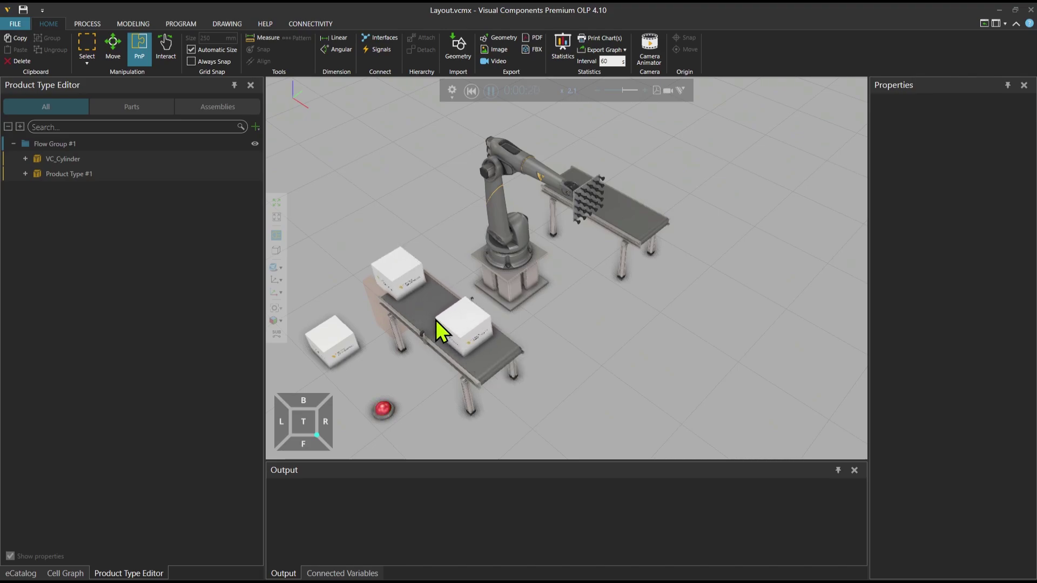
pyautogui.click(472, 90)
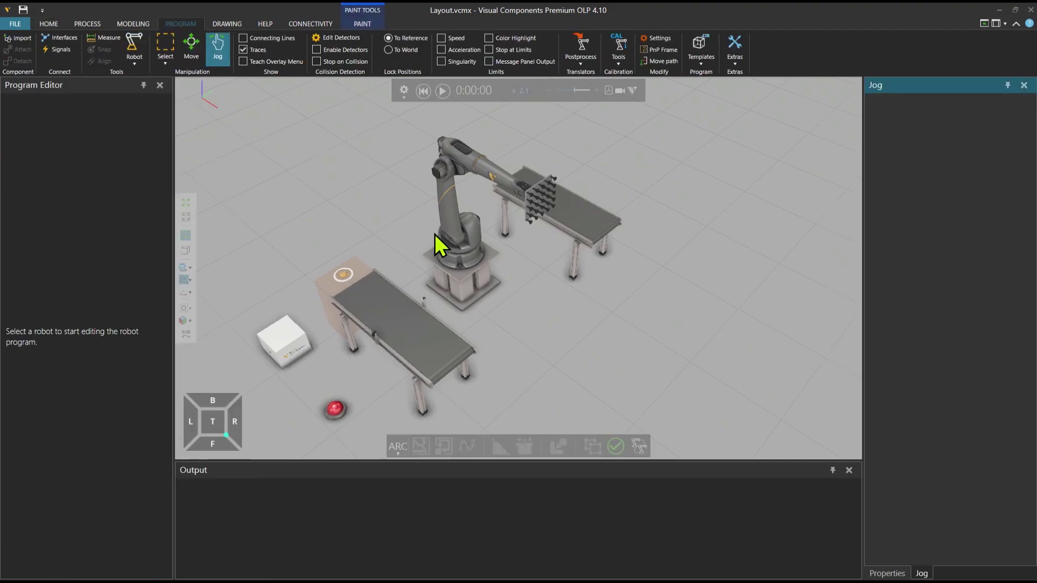
# - Select the Generic Articulated Robot and open its Connect Signals editor
pyautogui.click(457, 252)
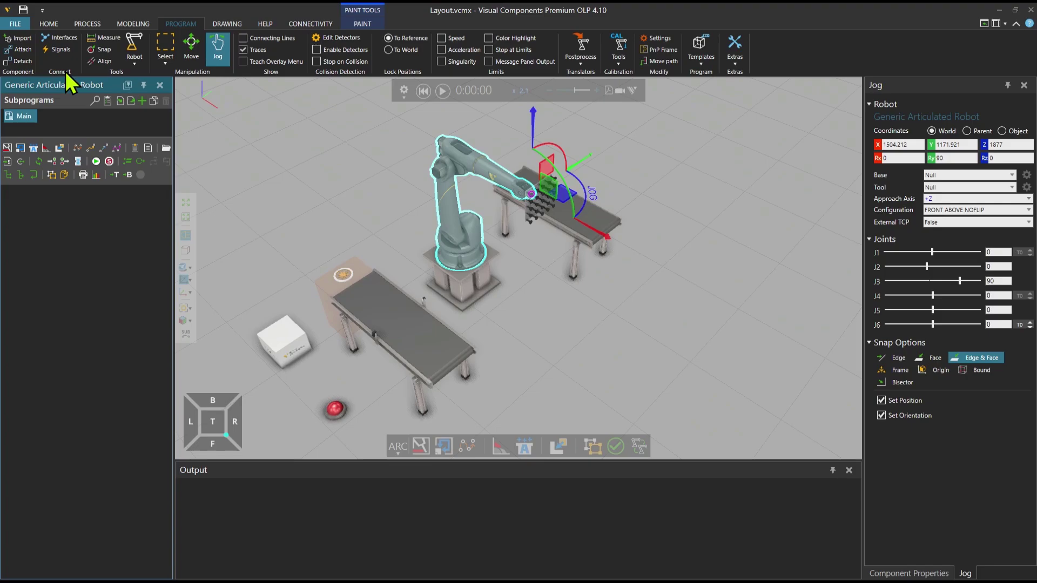
pyautogui.click(64, 52)
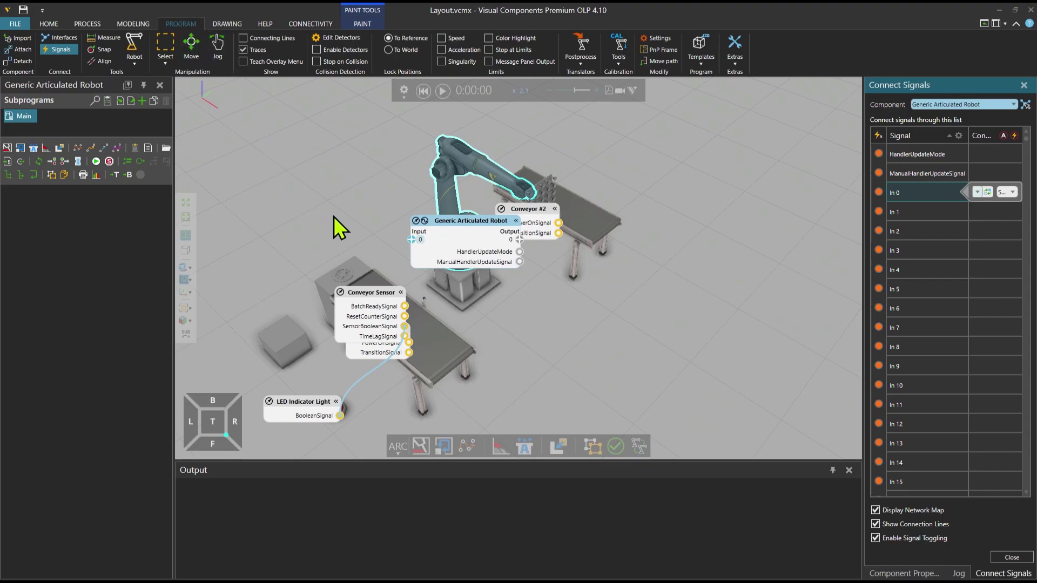
# - Move the robot and sensor nodes apart and wire SensorBooleanSignal to robot input 100
pyautogui.moveTo(466, 224); pyautogui.dragTo(393, 187)
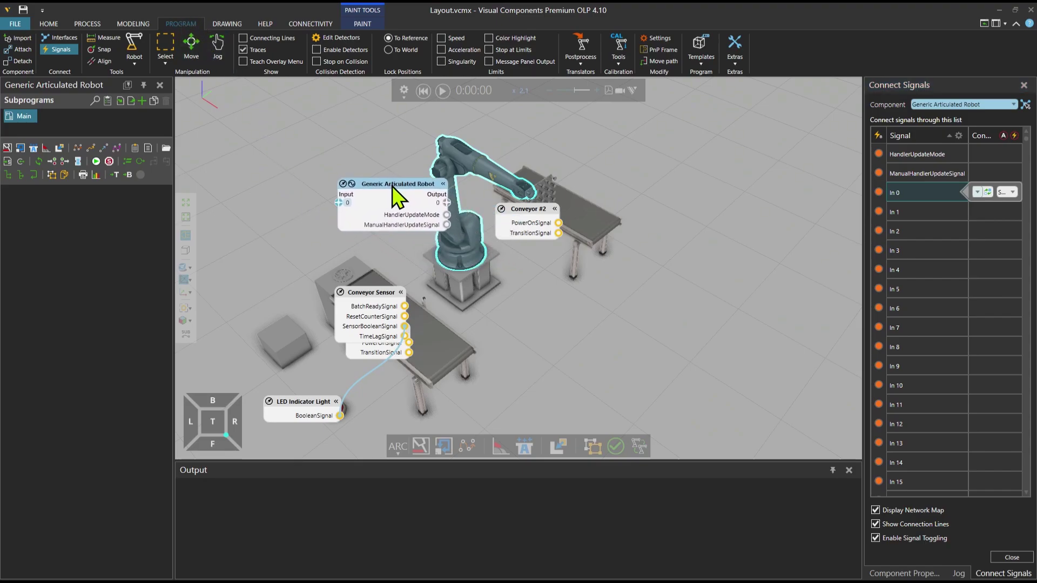
pyautogui.moveTo(368, 292); pyautogui.dragTo(277, 267)
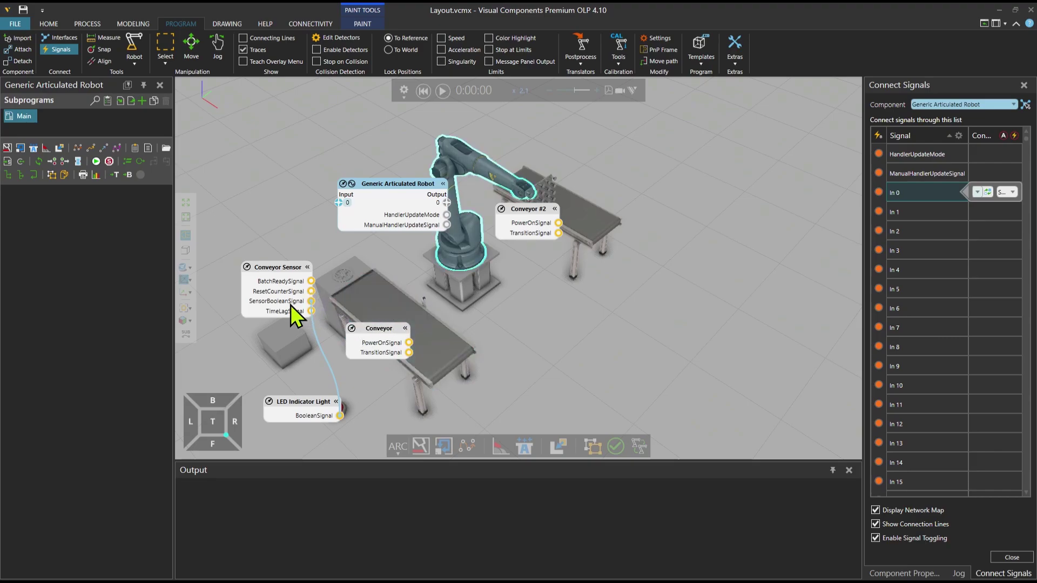
pyautogui.moveTo(311, 301)
pyautogui.mouseDown()
pyautogui.moveTo(357, 258)
pyautogui.moveTo(341, 212)
pyautogui.mouseUp()
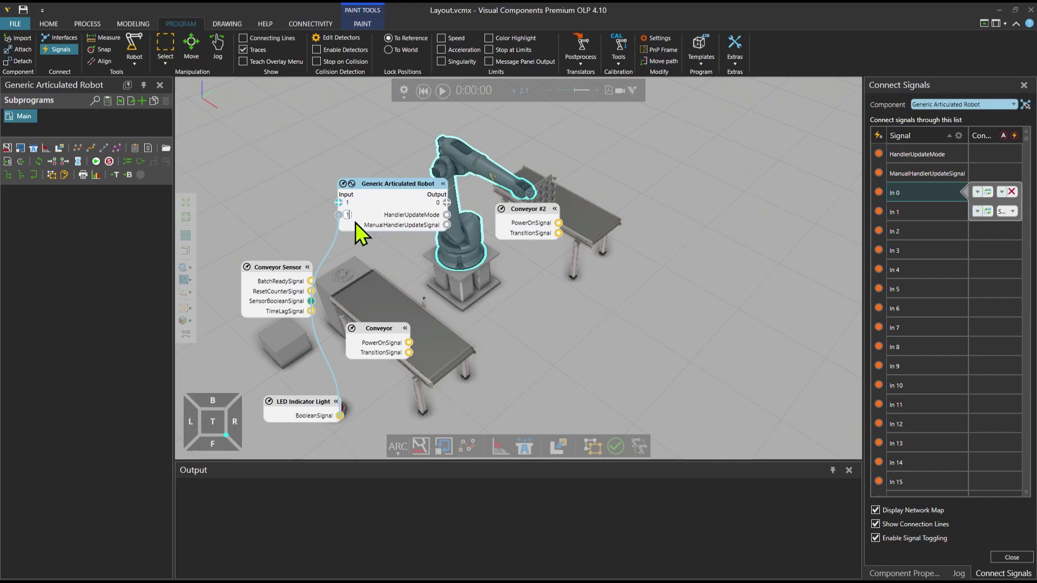
pyautogui.write('100')
pyautogui.press('Return')
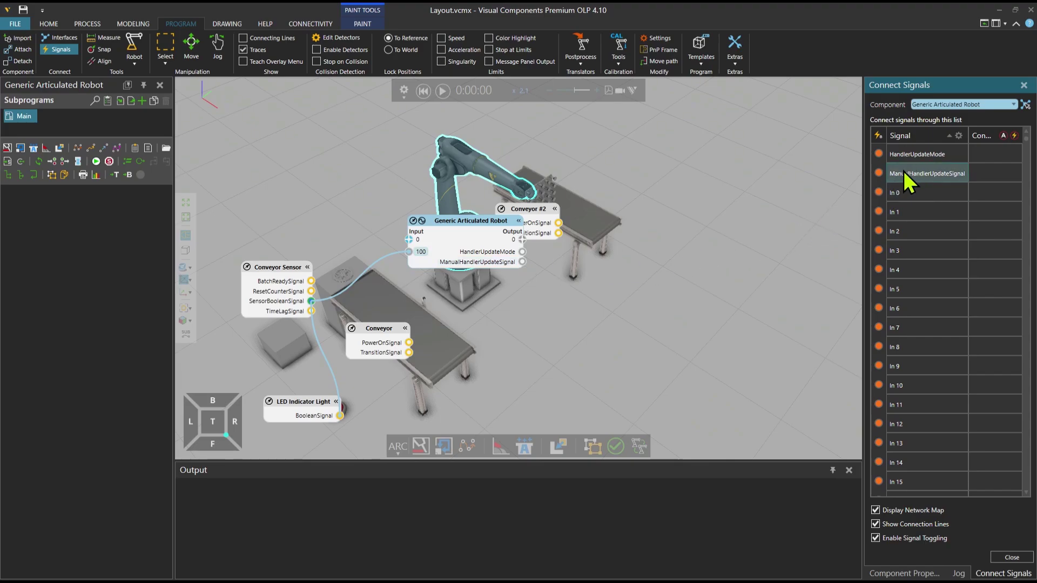
# - Widen the Connect Signals panel and filter its list to output signals only
pyautogui.moveTo(864, 178); pyautogui.dragTo(772, 193)
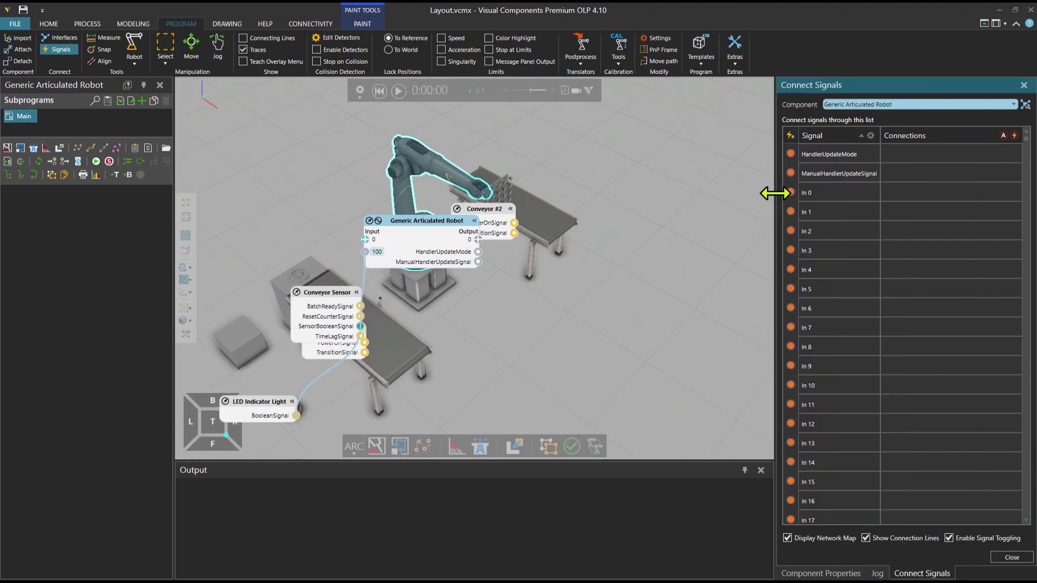
pyautogui.click(870, 135)
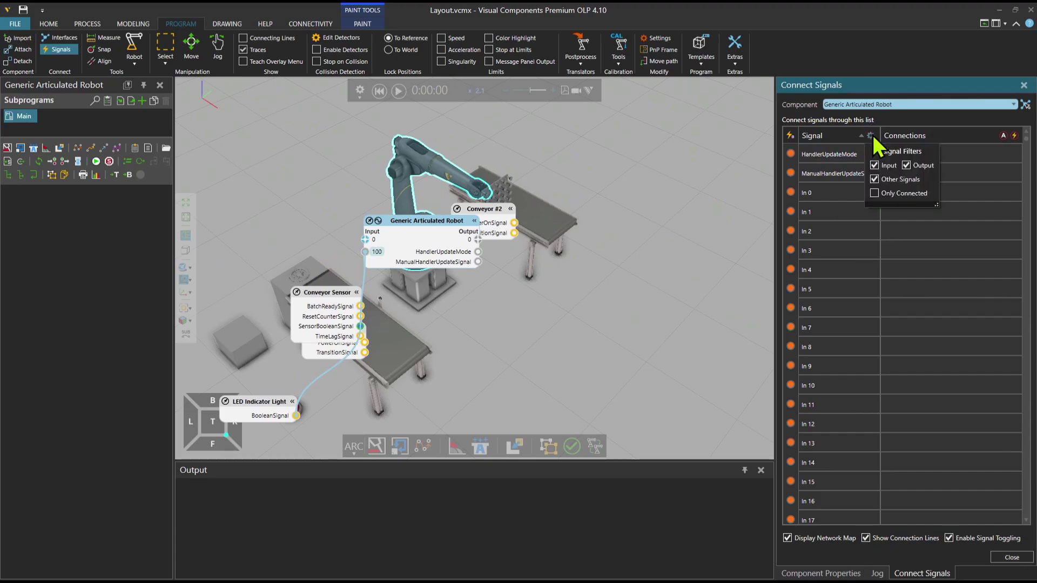
pyautogui.click(875, 165)
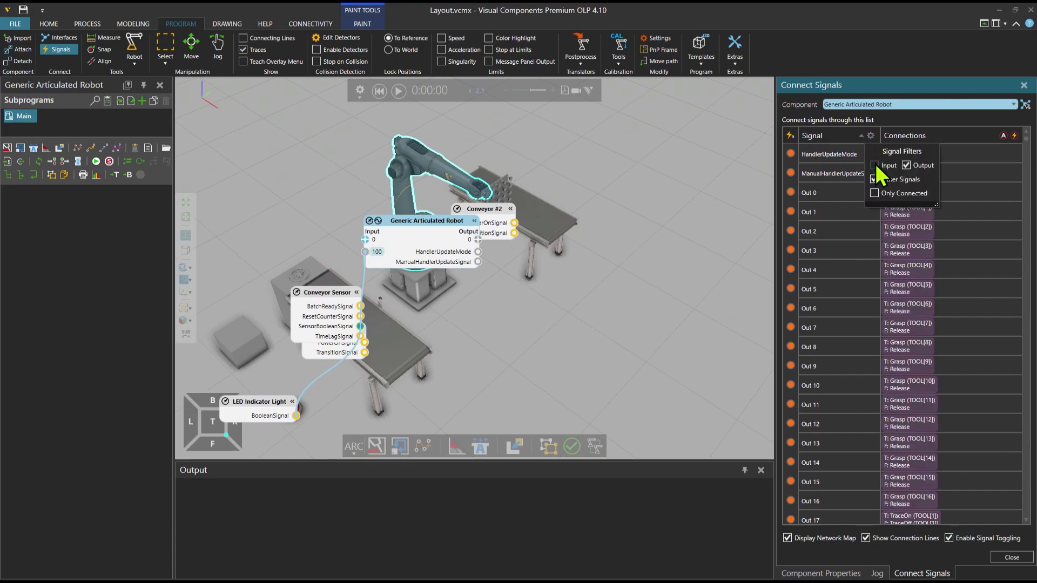
pyautogui.click(909, 126)
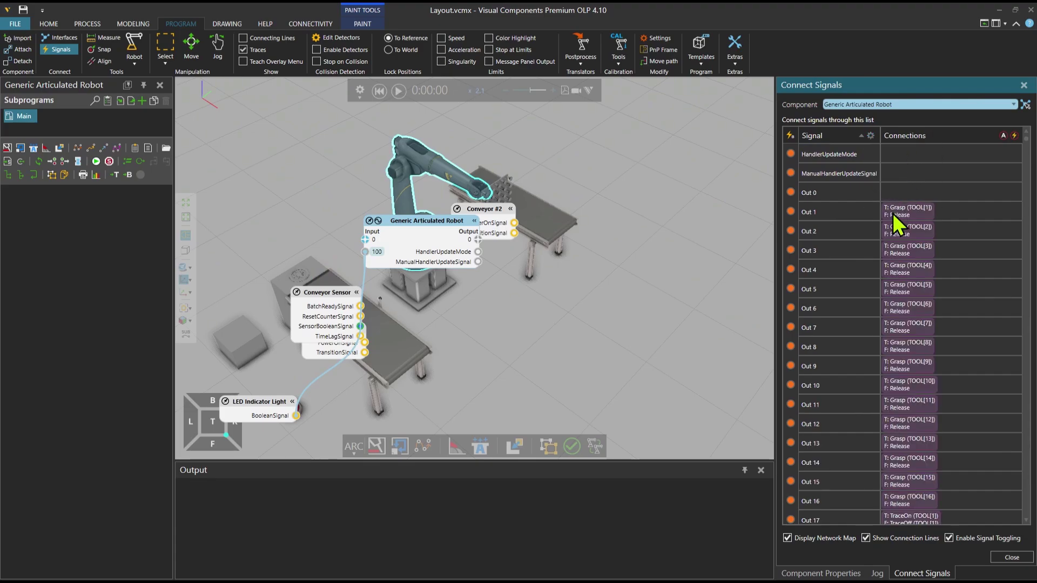
# - Browse the listed output signal connections, then show input signals in the list again
pyautogui.scroll(-5, 899, 235)
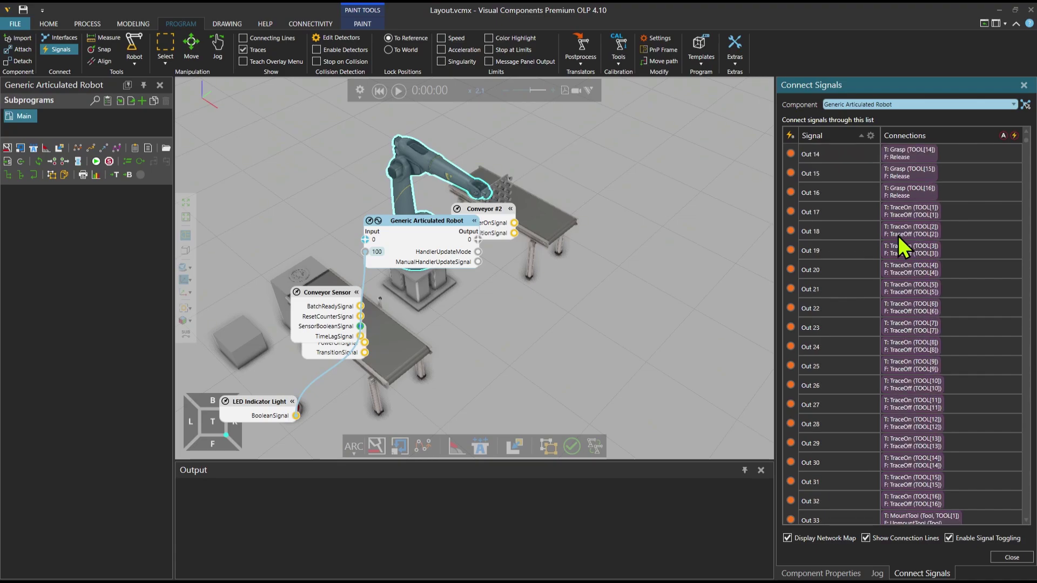
pyautogui.scroll(-7, 899, 236)
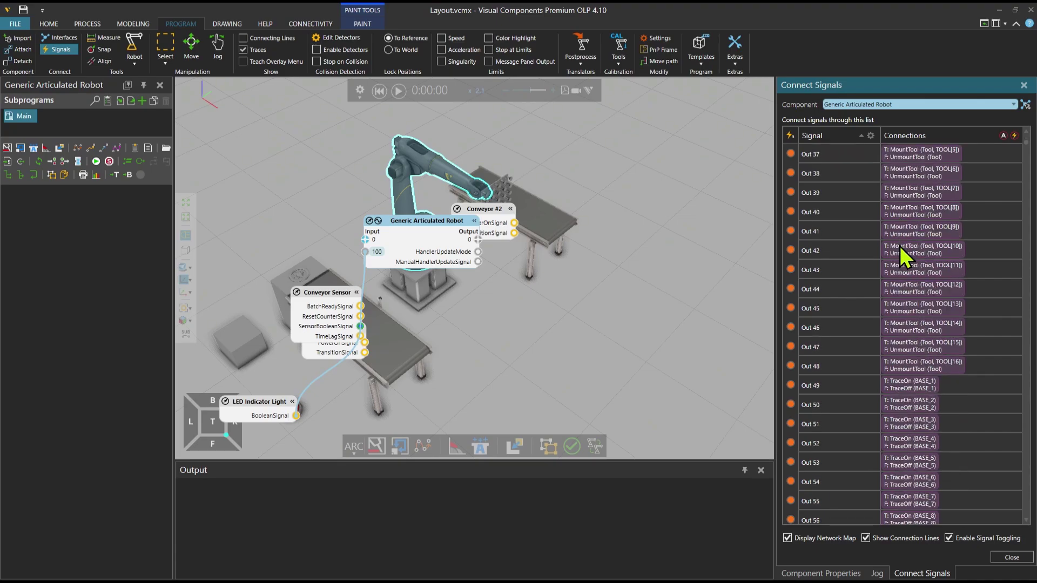
pyautogui.scroll(-1, 901, 256)
pyautogui.scroll(4, 898, 236)
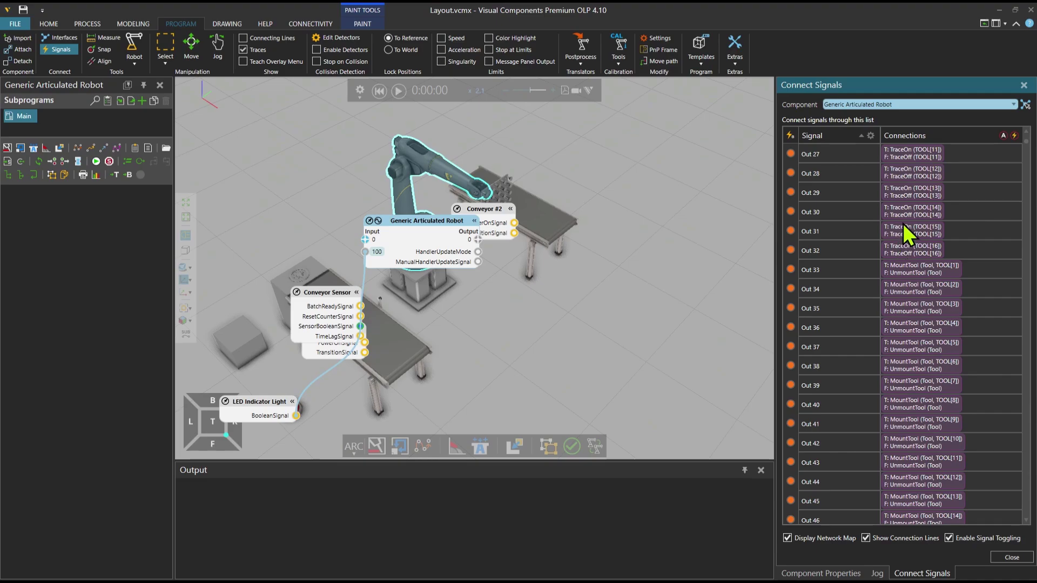
pyautogui.scroll(5, 899, 180)
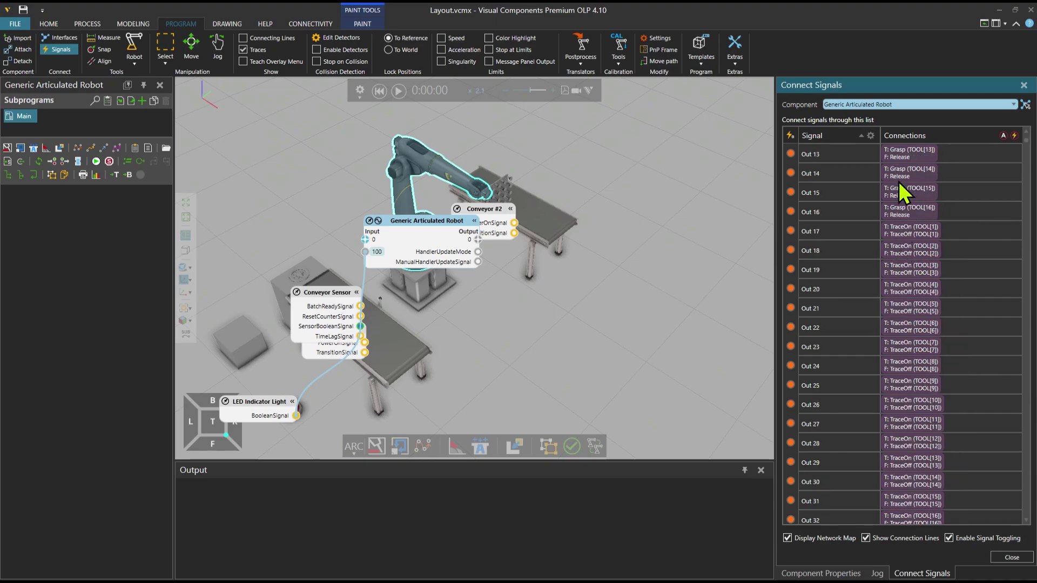
pyautogui.scroll(-9, 899, 176)
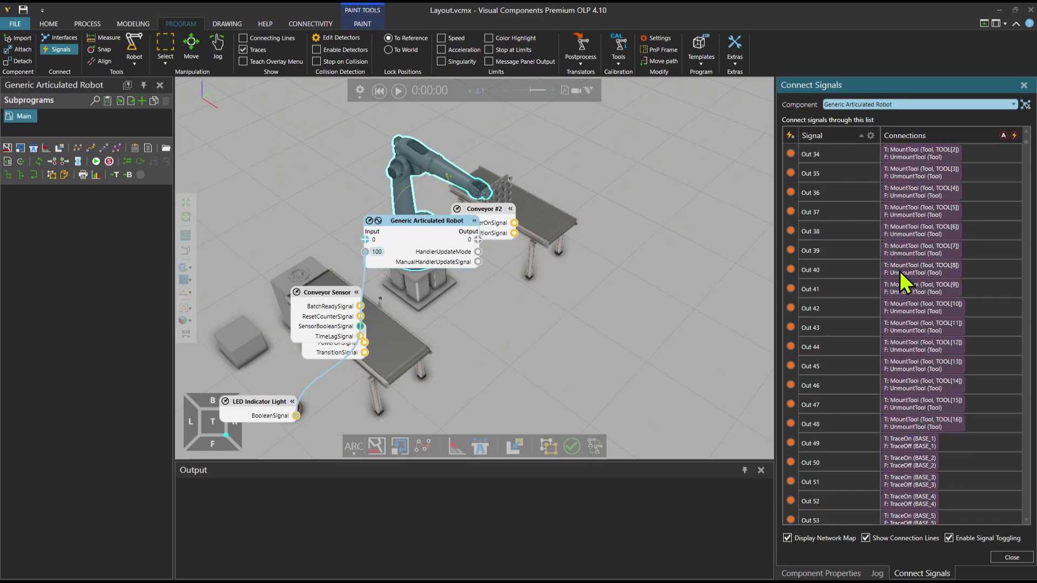
pyautogui.scroll(-5, 903, 284)
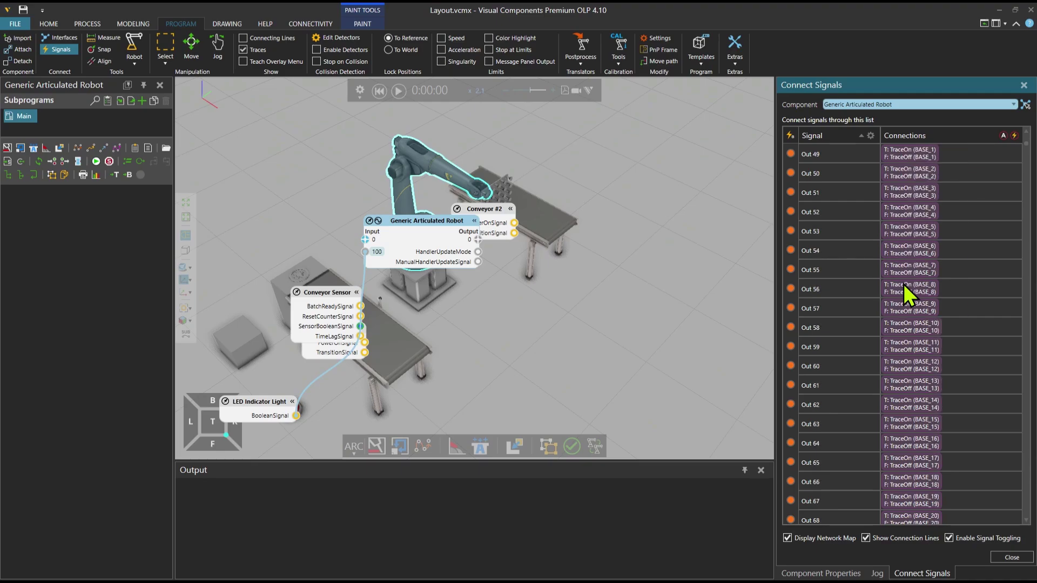
pyautogui.scroll(-4, 903, 287)
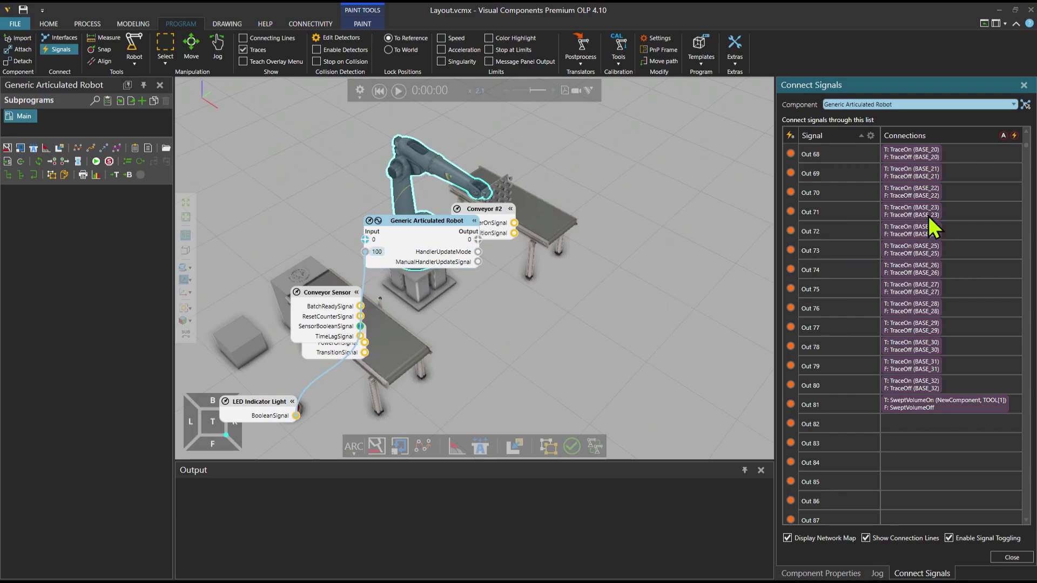
pyautogui.click(870, 135)
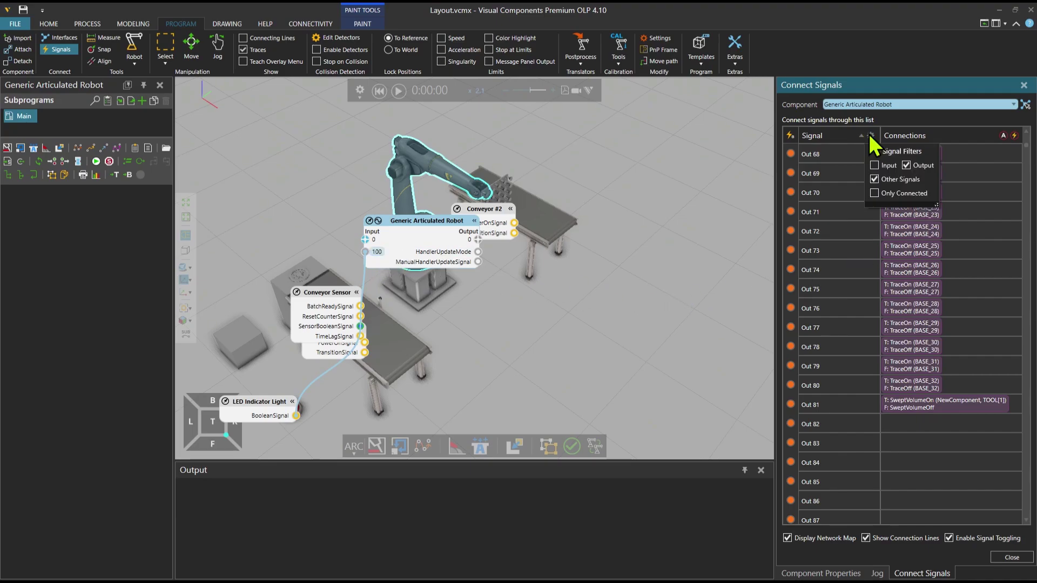
pyautogui.click(875, 165)
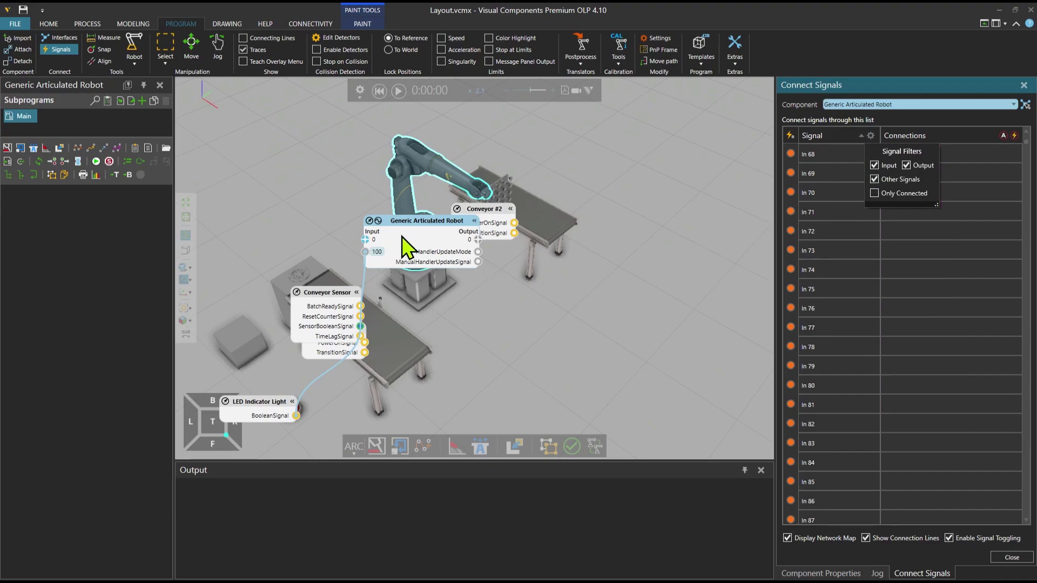
# - Move the robot and sensor nodes aside and wire Conveyor TransitionSignal to robot output 100
pyautogui.moveTo(416, 223); pyautogui.dragTo(340, 215)
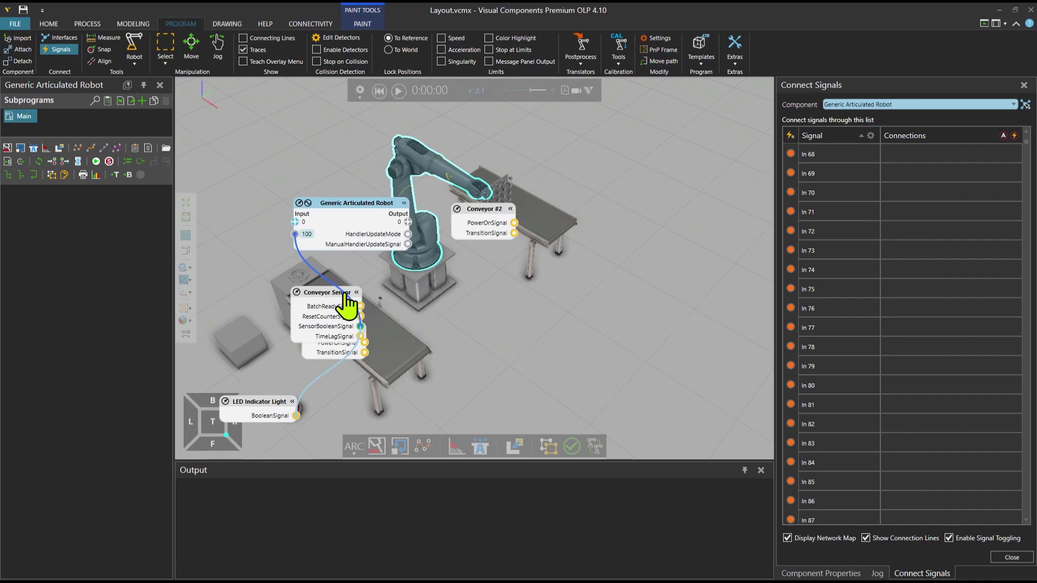
pyautogui.moveTo(329, 293); pyautogui.dragTo(257, 287)
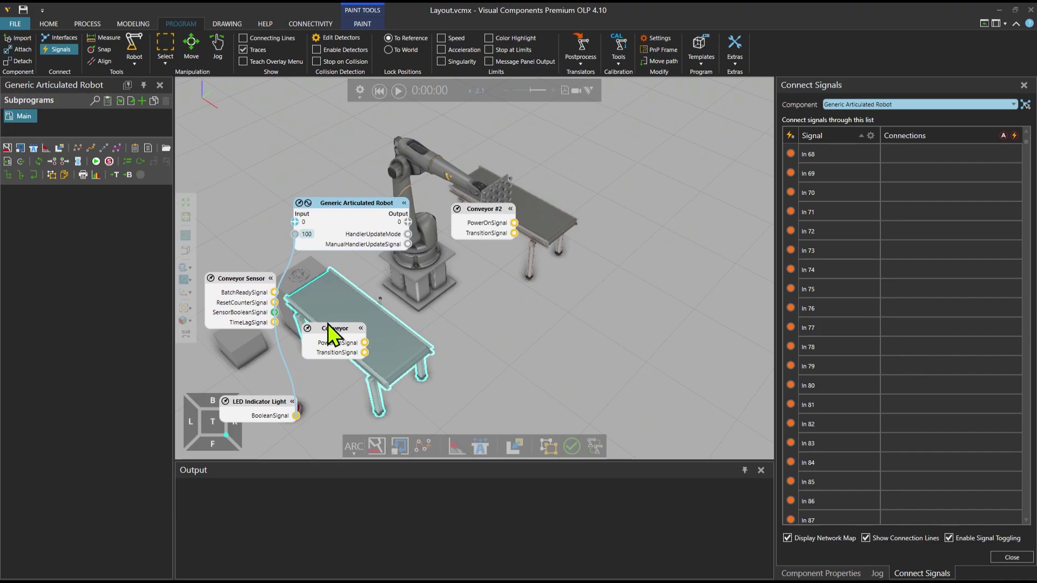
pyautogui.moveTo(364, 353); pyautogui.dragTo(410, 225)
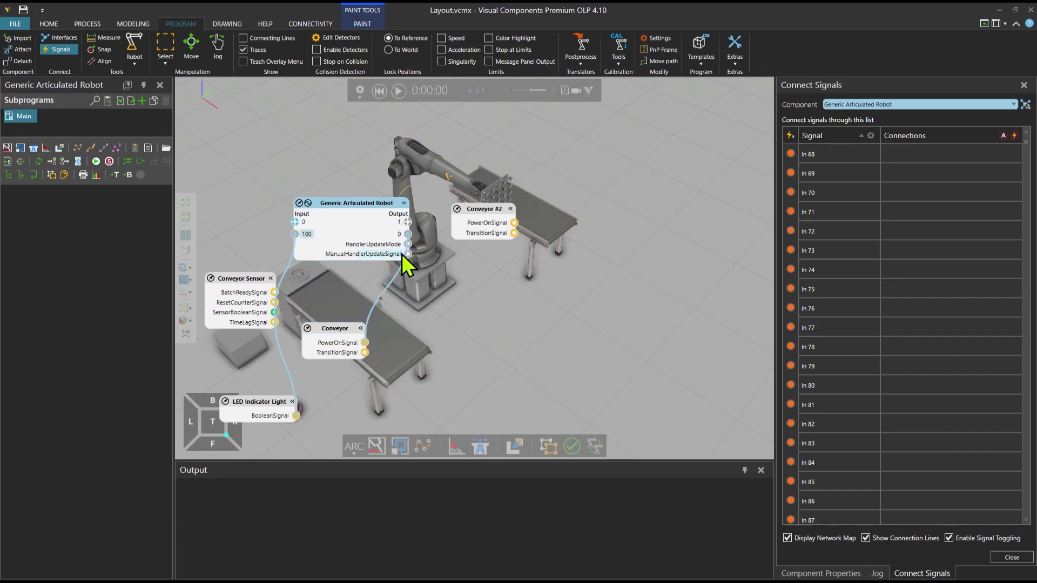
pyautogui.write('100')
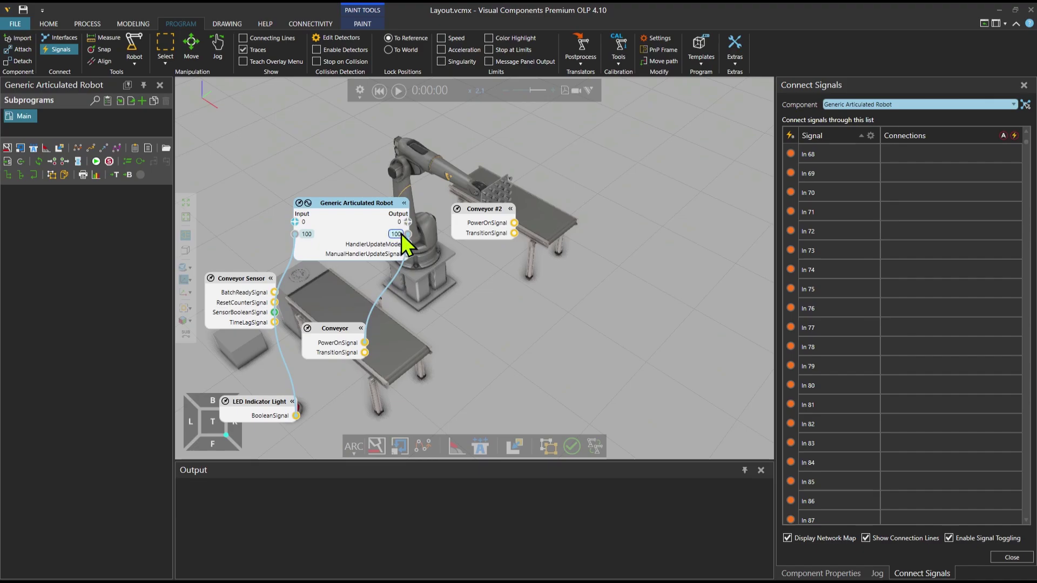